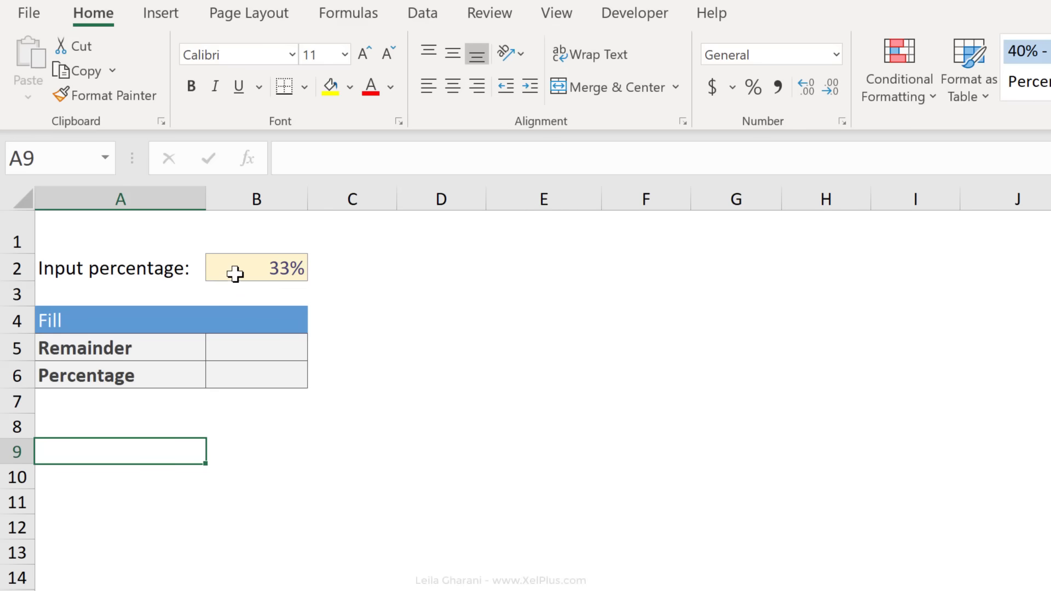
# Step: Link Percentage in B6 to the input B2 (33%) and set Remainder B5 to =1-B6 (67%)
pyautogui.click(236, 270)
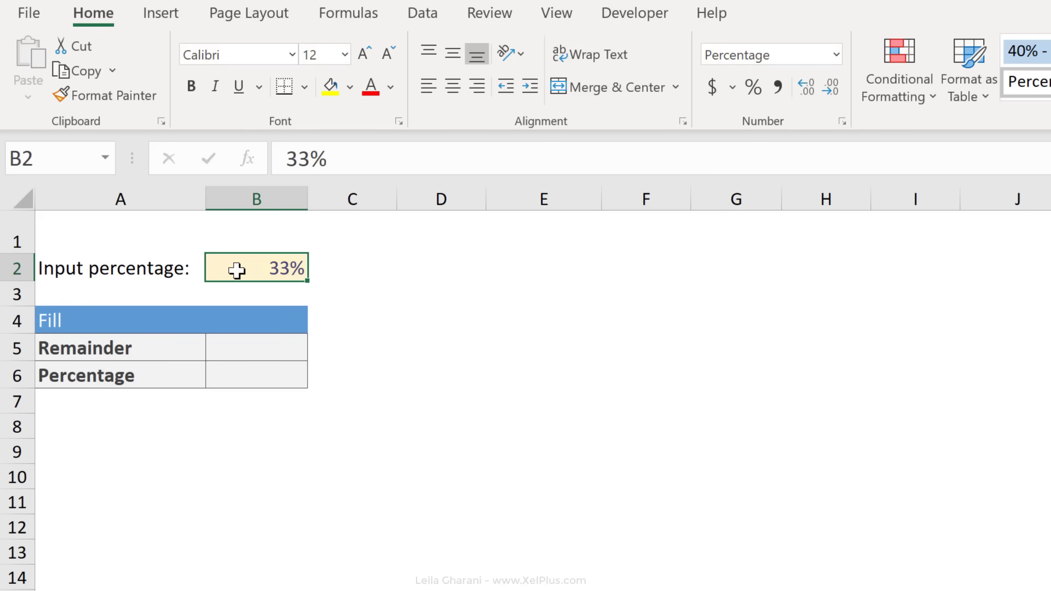
pyautogui.click(272, 375)
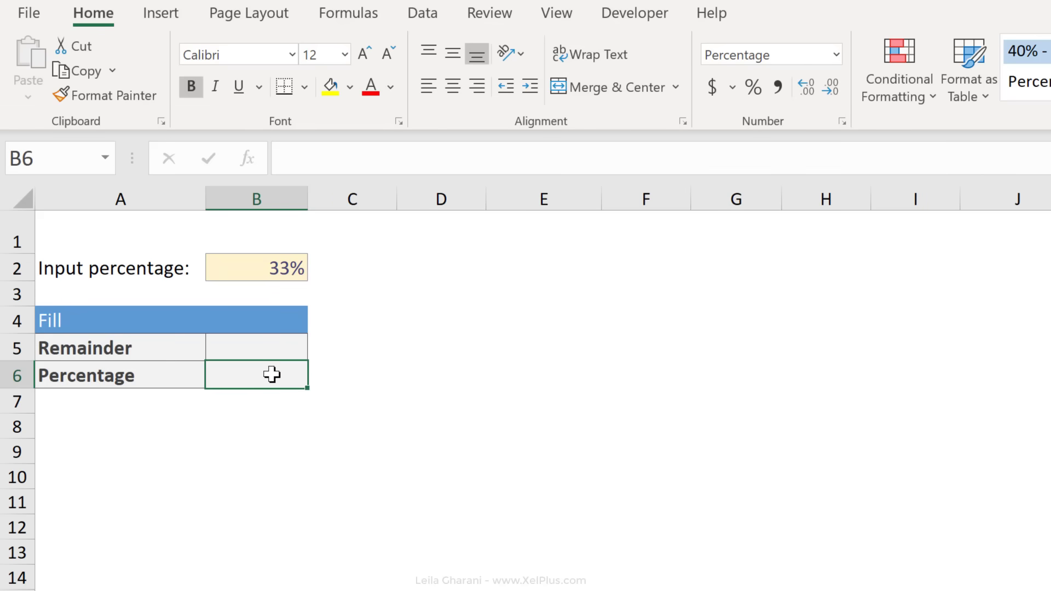
pyautogui.write('=')
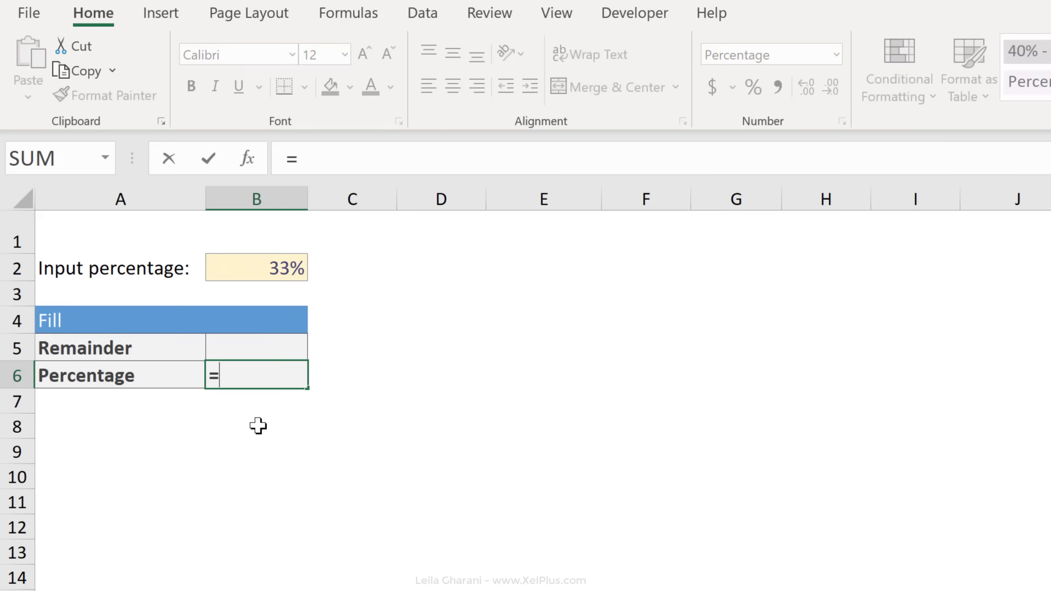
pyautogui.click(255, 272)
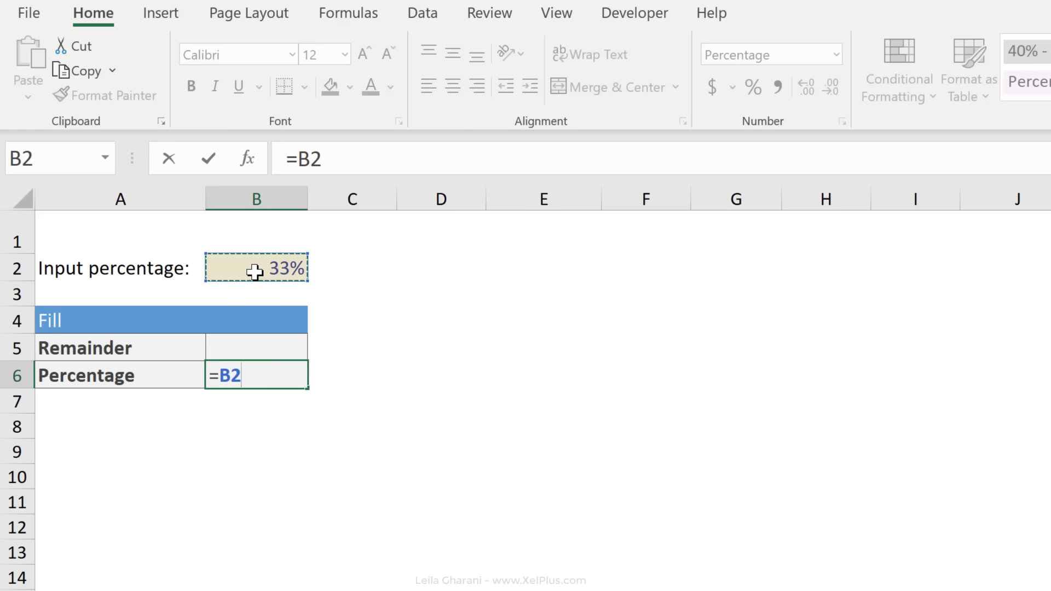
pyautogui.hotkey('ctrl', 'Return')
pyautogui.click(246, 346)
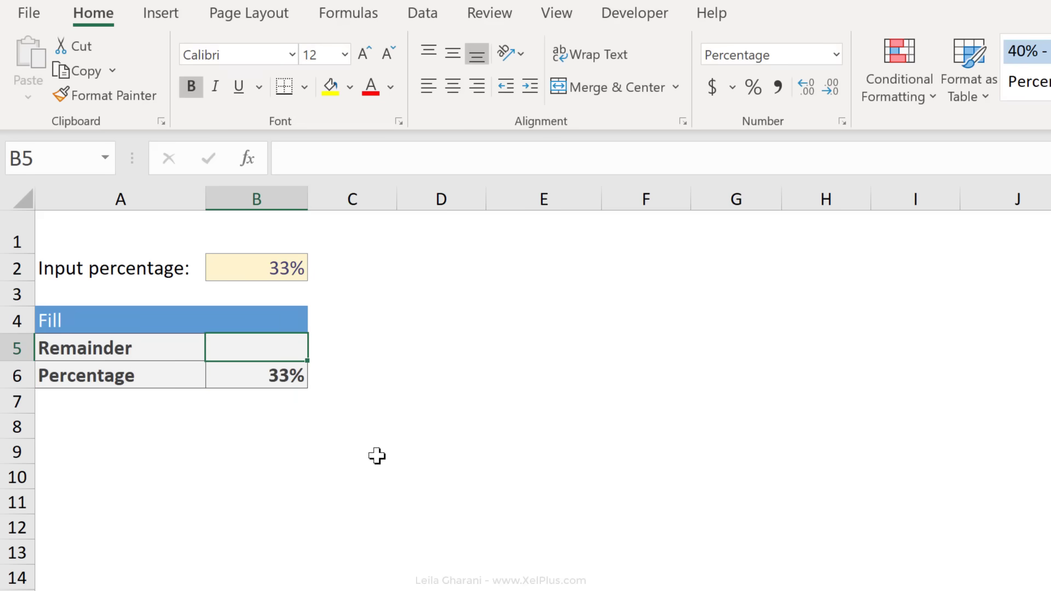
pyautogui.write('=1-')
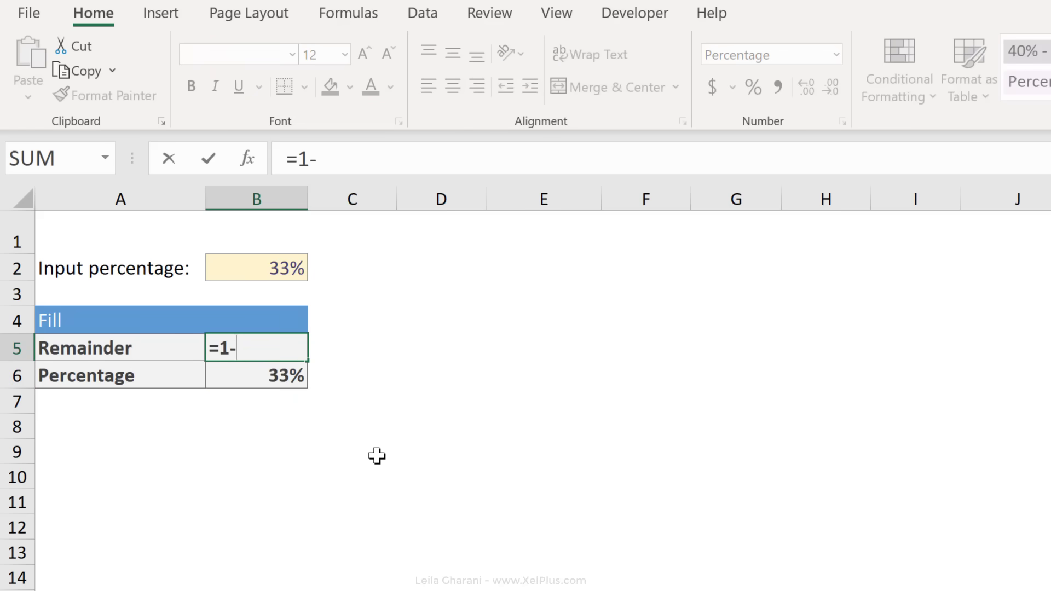
pyautogui.click(241, 372)
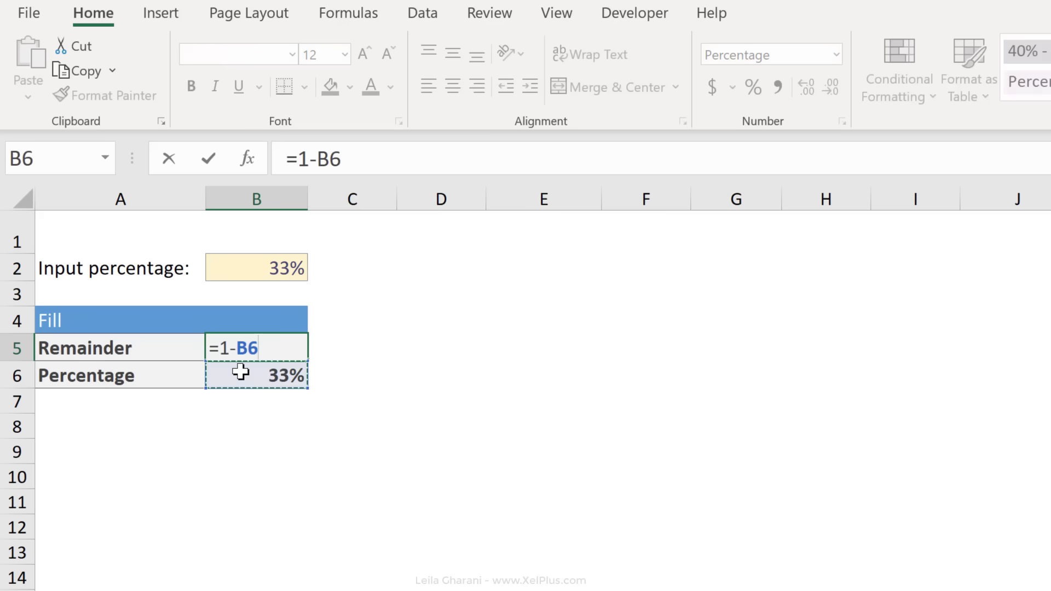
pyautogui.hotkey('ctrl', 'Return')
# Step: Select the Remainder and Percentage rows A5:B6 for a pie or doughnut chart
pyautogui.moveTo(160, 350); pyautogui.dragTo(225, 366)
pyautogui.click(160, 13)
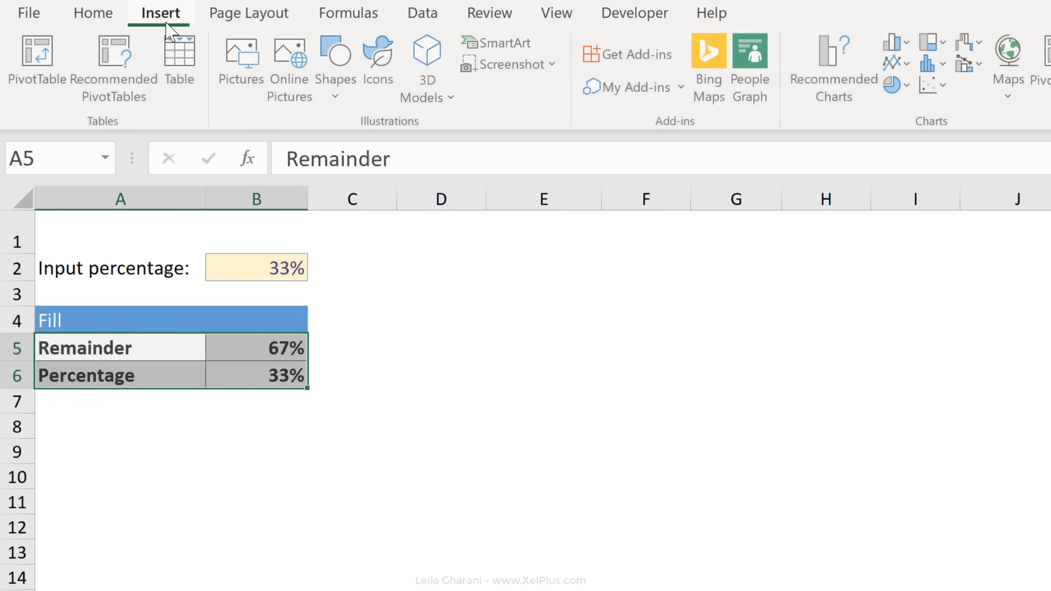
pyautogui.click(908, 86)
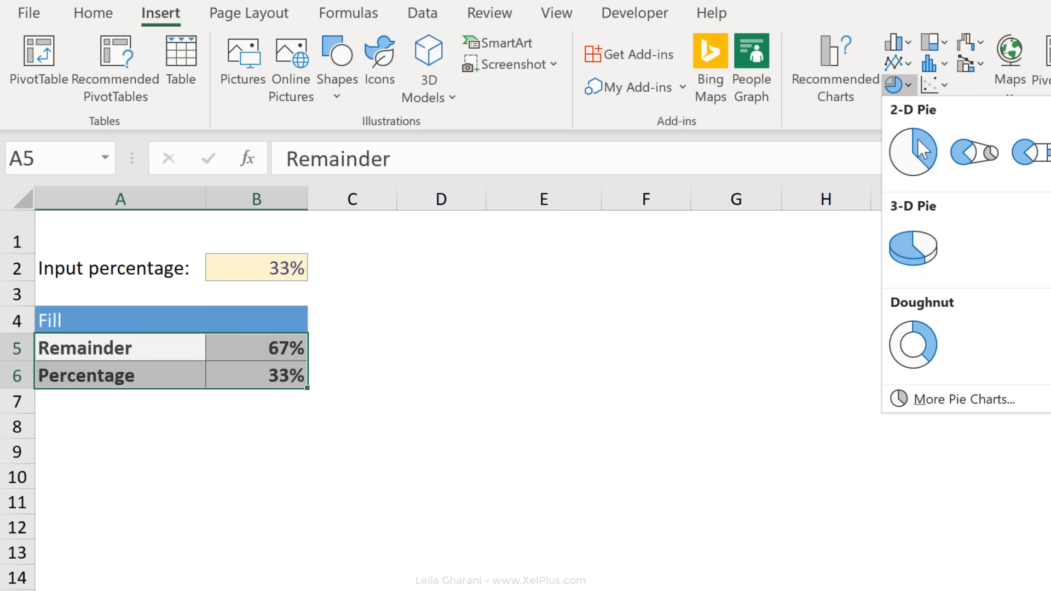
# Step: Insert the doughnut chart, place it beside the table, and delete its legend
pyautogui.click(923, 342)
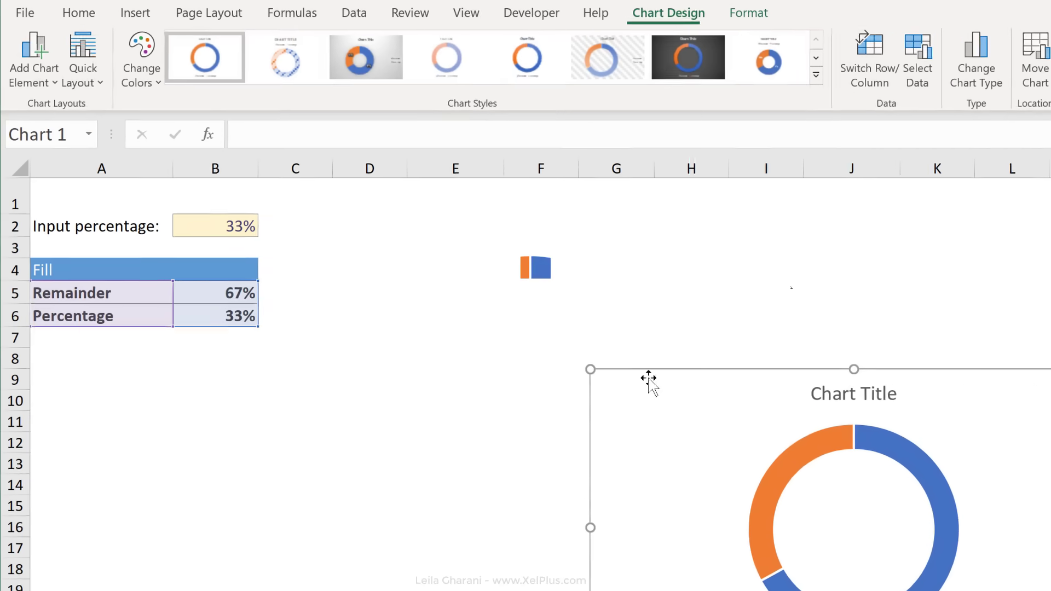
pyautogui.moveTo(649, 378); pyautogui.dragTo(320, 207)
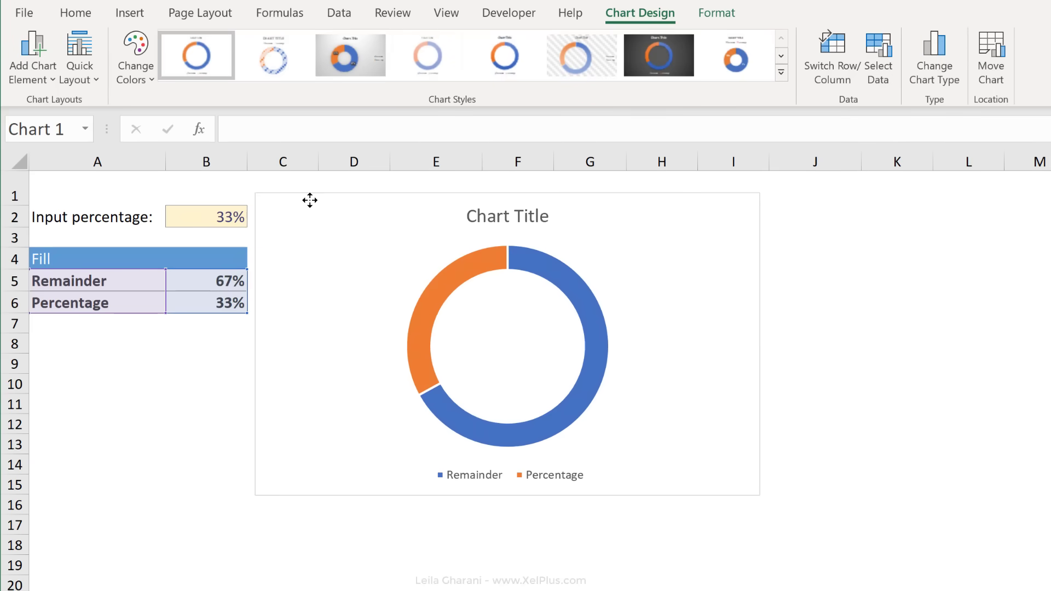
pyautogui.click(562, 485)
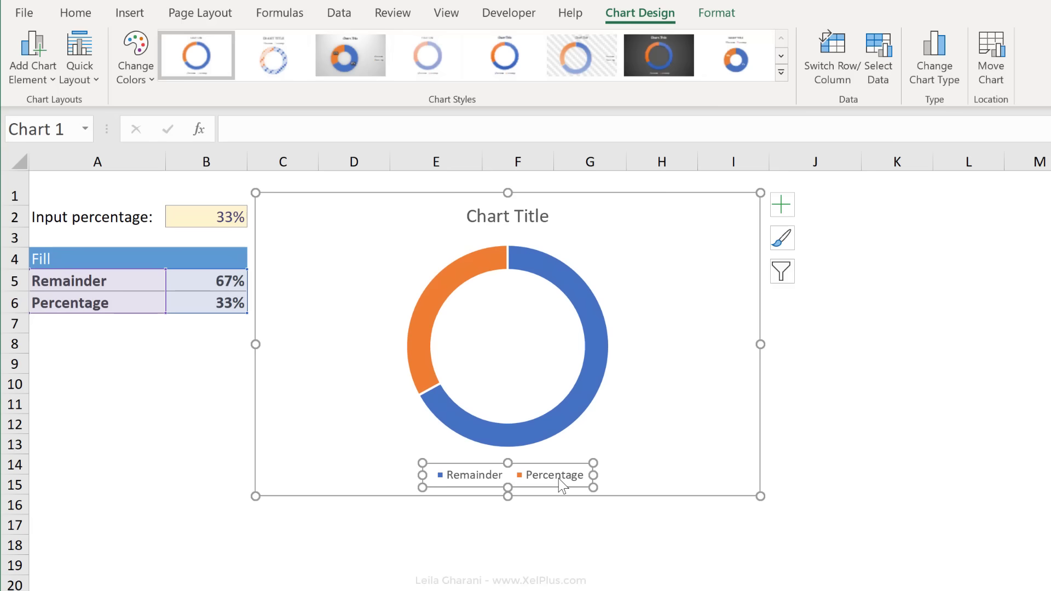
pyautogui.press('Delete')
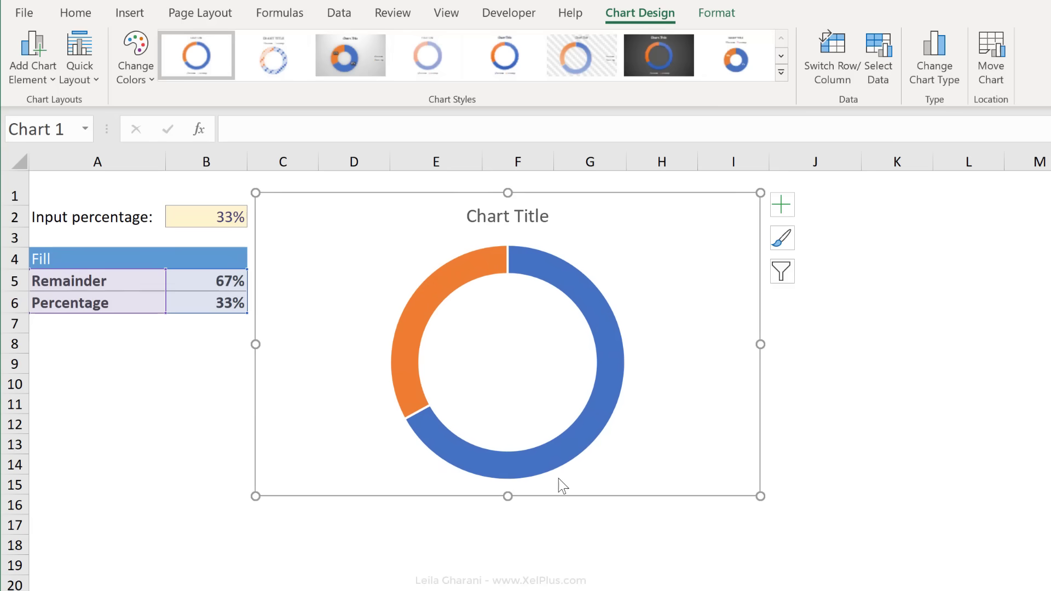
# Step: Title the chart 'Progress Circle Chart V1'
pyautogui.click(534, 219)
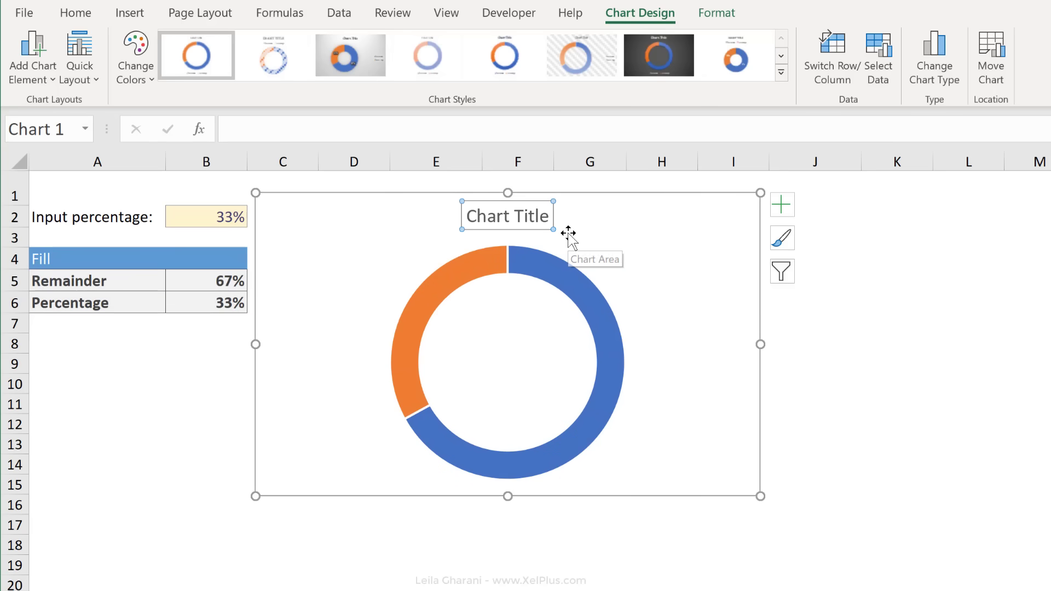
pyautogui.write('Progress Circle Chart V1')
pyautogui.press('Return')
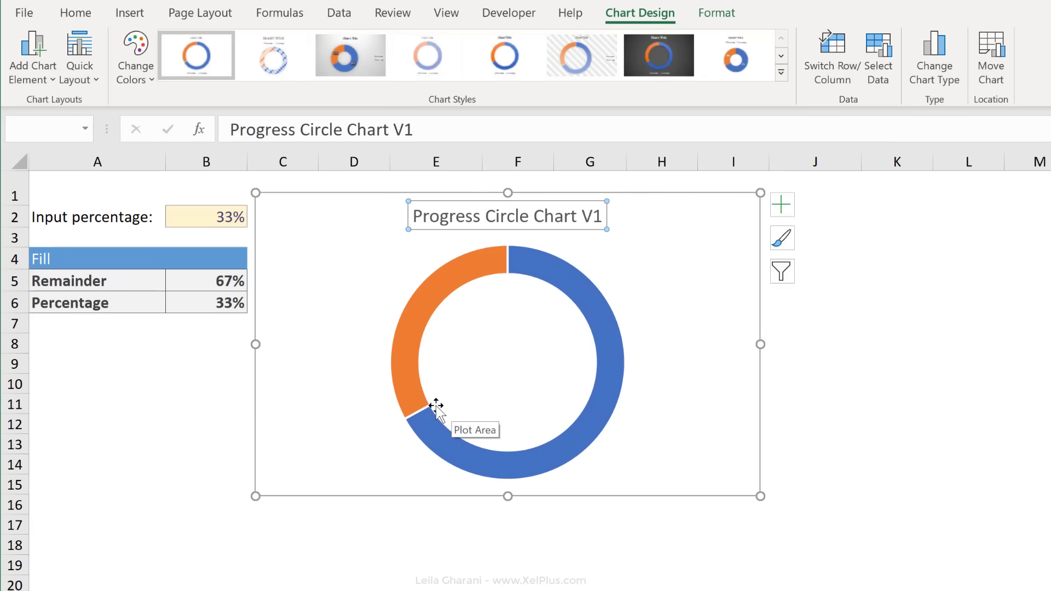
# Step: Remove the outline from the doughnut ring
pyautogui.click(555, 268)
pyautogui.click(718, 16)
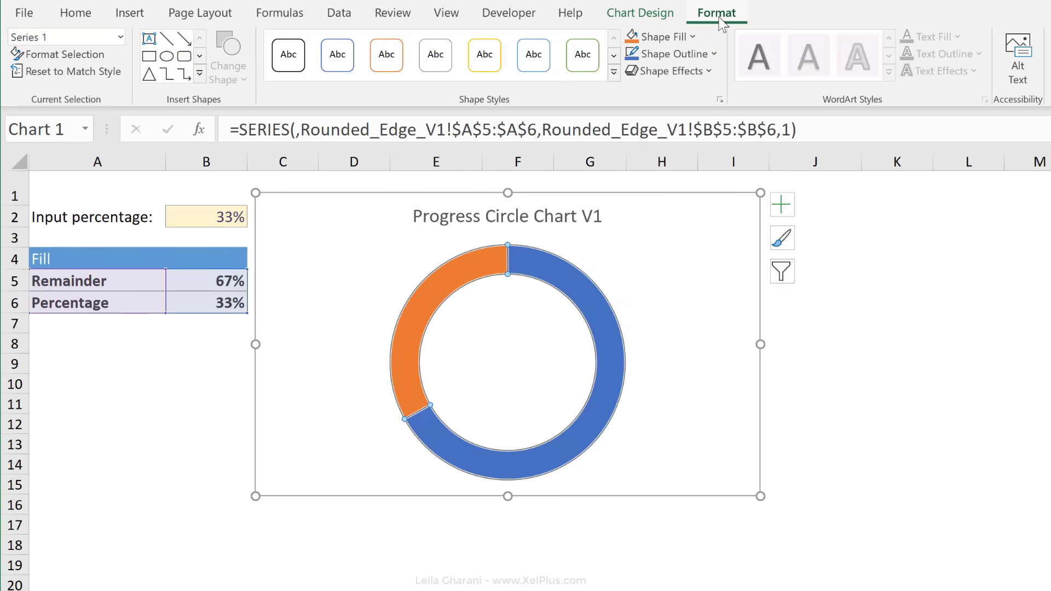
pyautogui.click(714, 50)
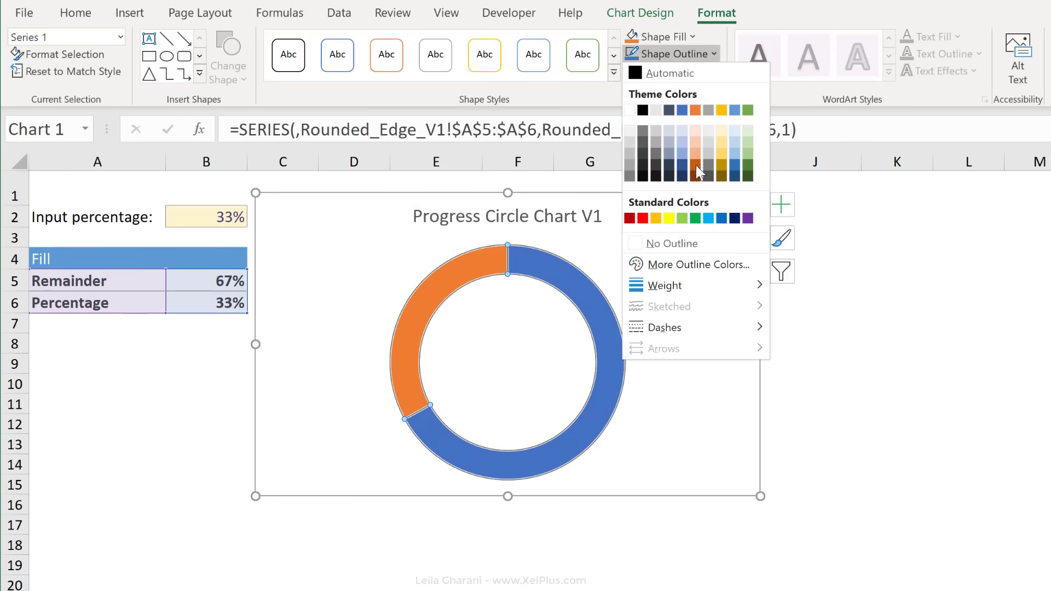
pyautogui.click(669, 244)
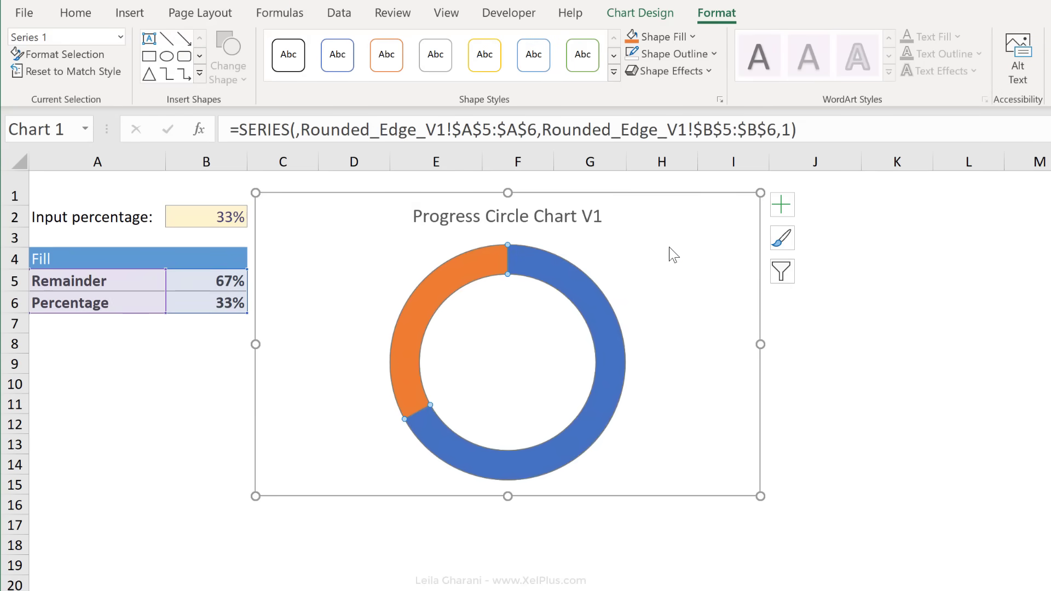
# Step: Fill the Remainder portion of the ring light grey
pyautogui.click(597, 314)
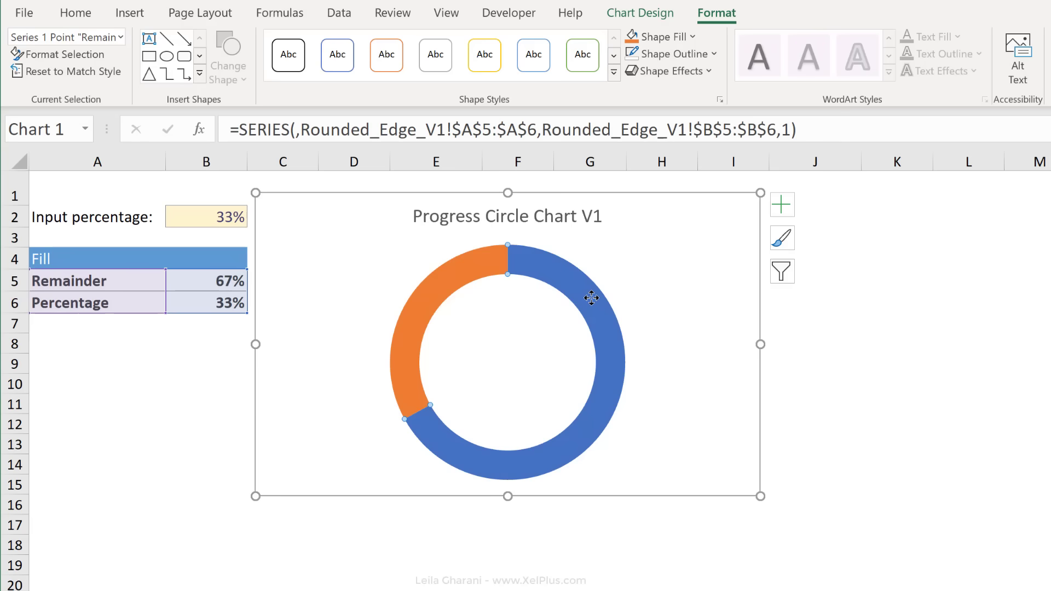
pyautogui.click(692, 37)
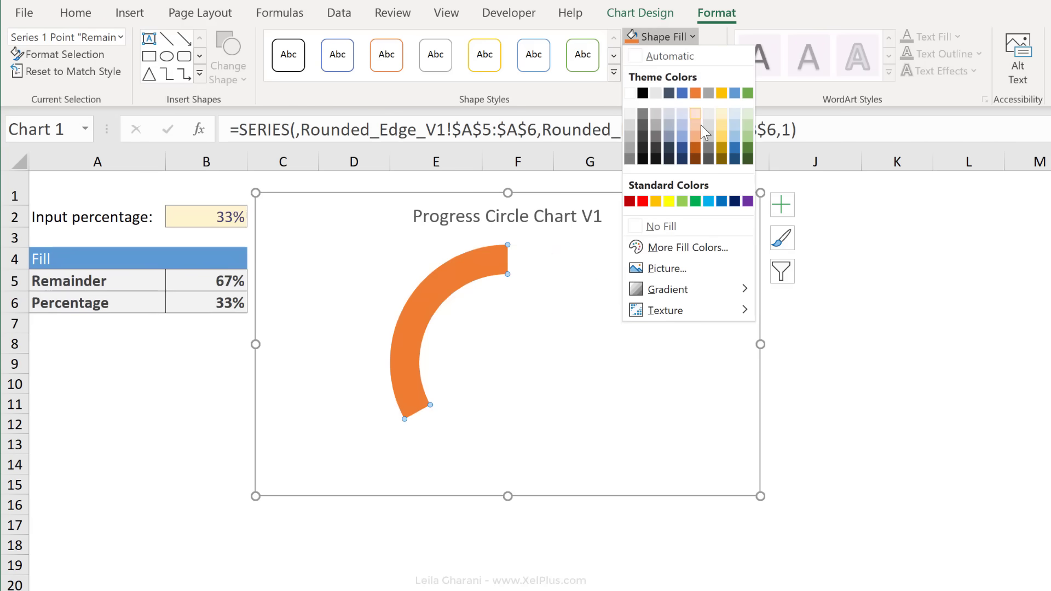
pyautogui.press('Escape')
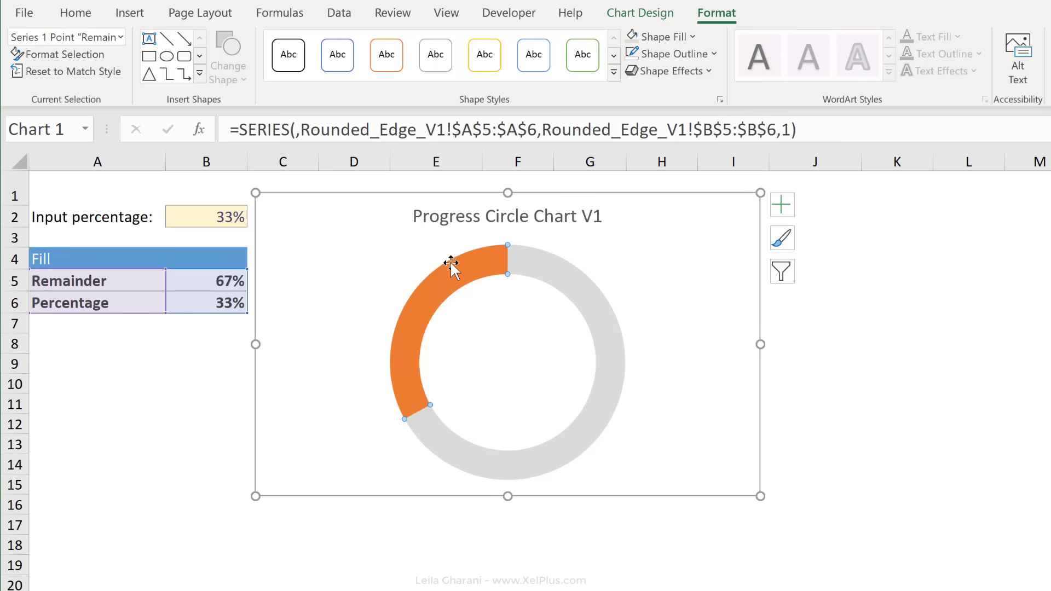
# Step: Fill the Percentage arc blue
pyautogui.click(449, 280)
pyautogui.click(691, 37)
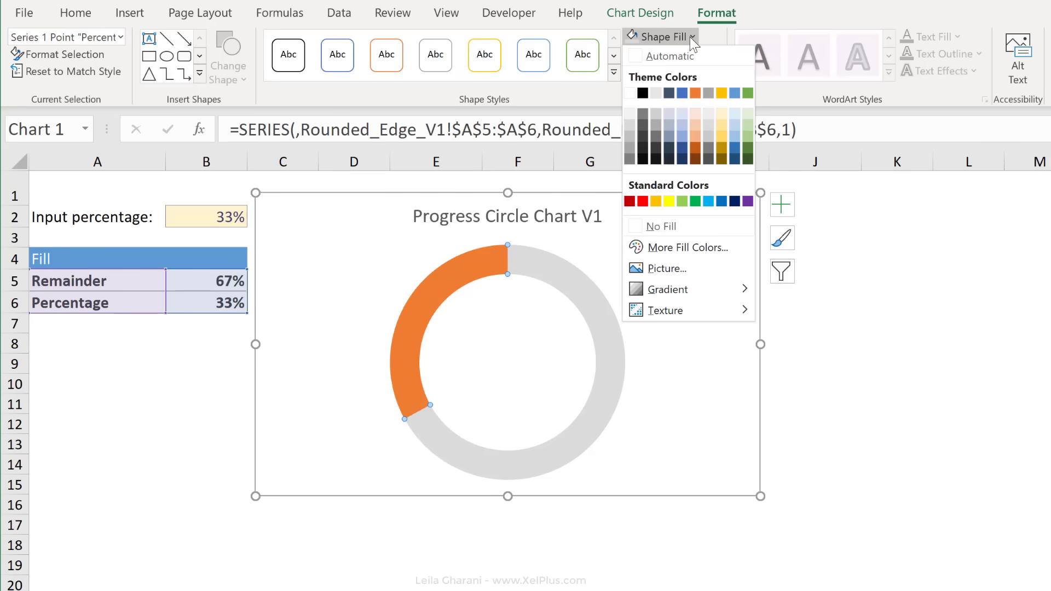
pyautogui.click(738, 91)
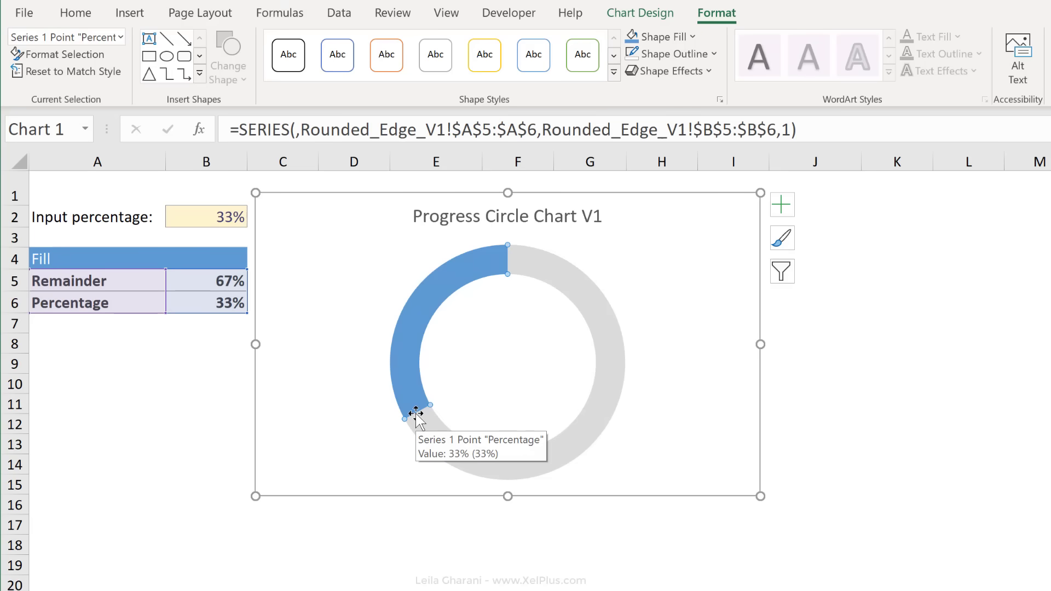
# Step: Add a text box inside the doughnut linked to cell B2 so it shows 33%
pyautogui.click(294, 213)
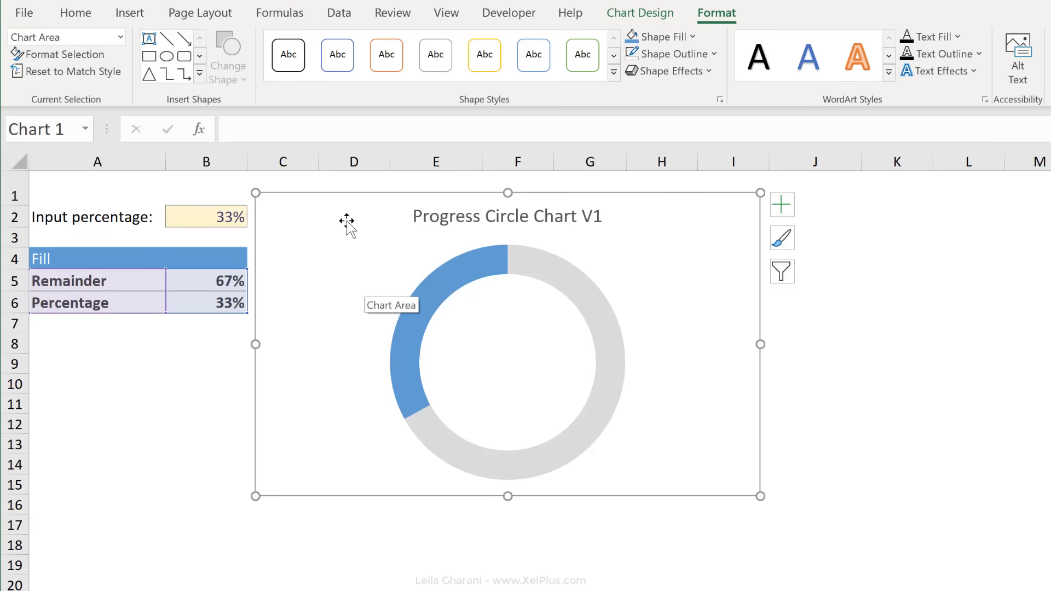
pyautogui.click(127, 13)
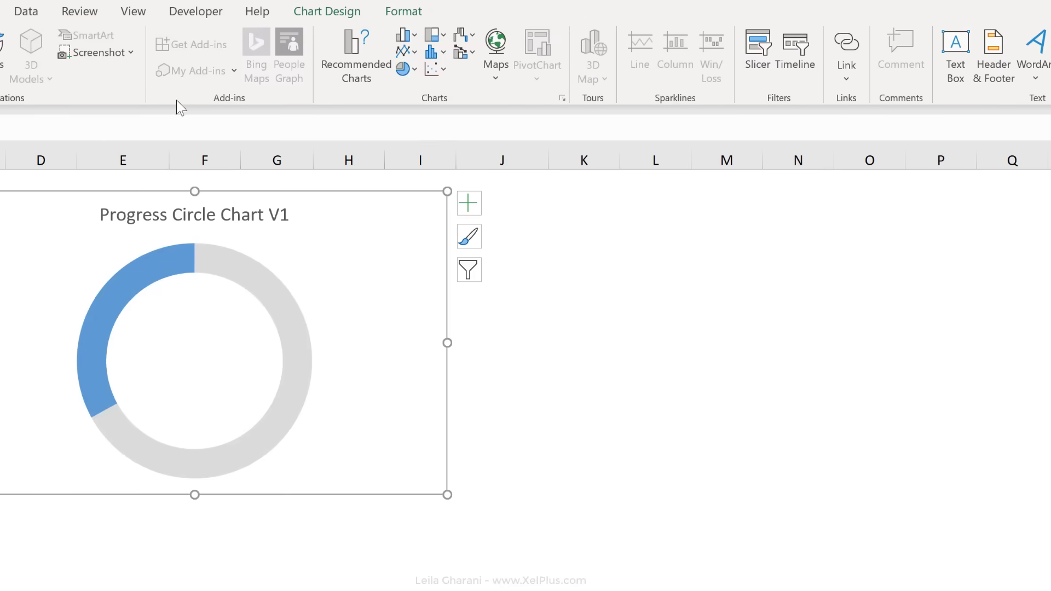
pyautogui.click(956, 55)
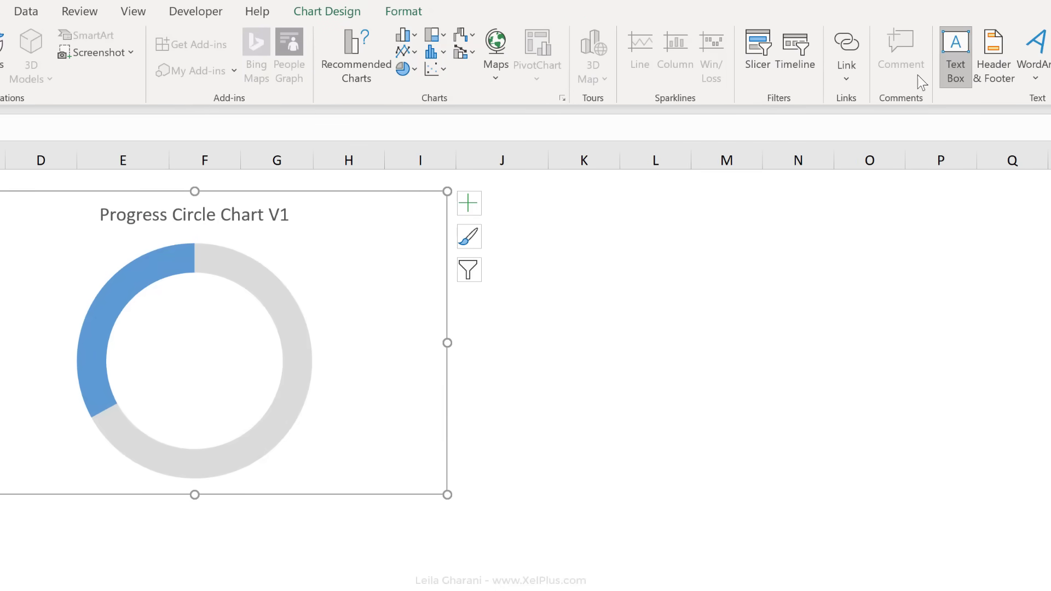
pyautogui.click(158, 333)
pyautogui.write('33')
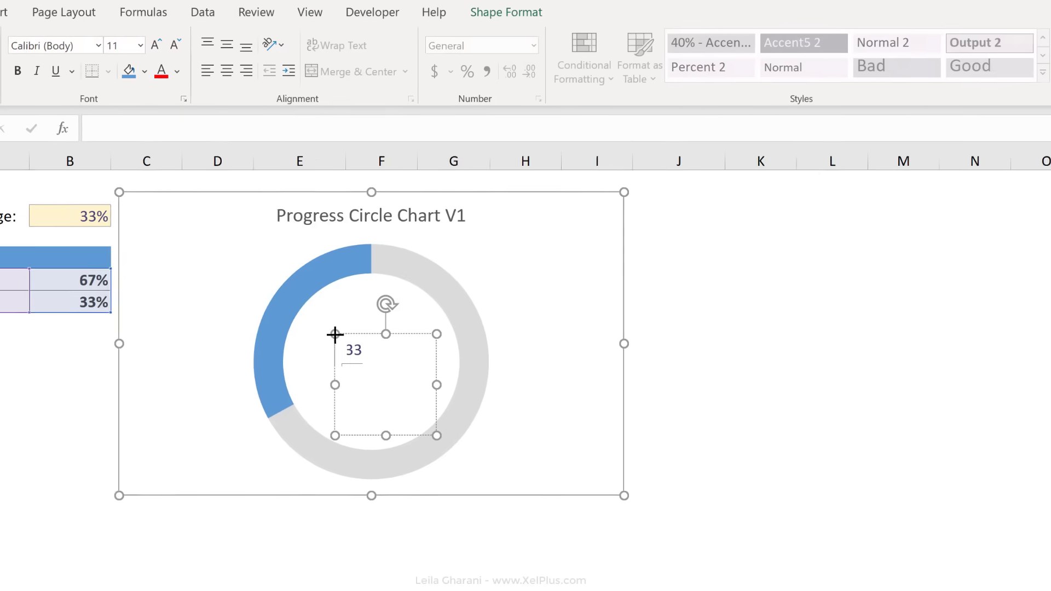
pyautogui.click(272, 133)
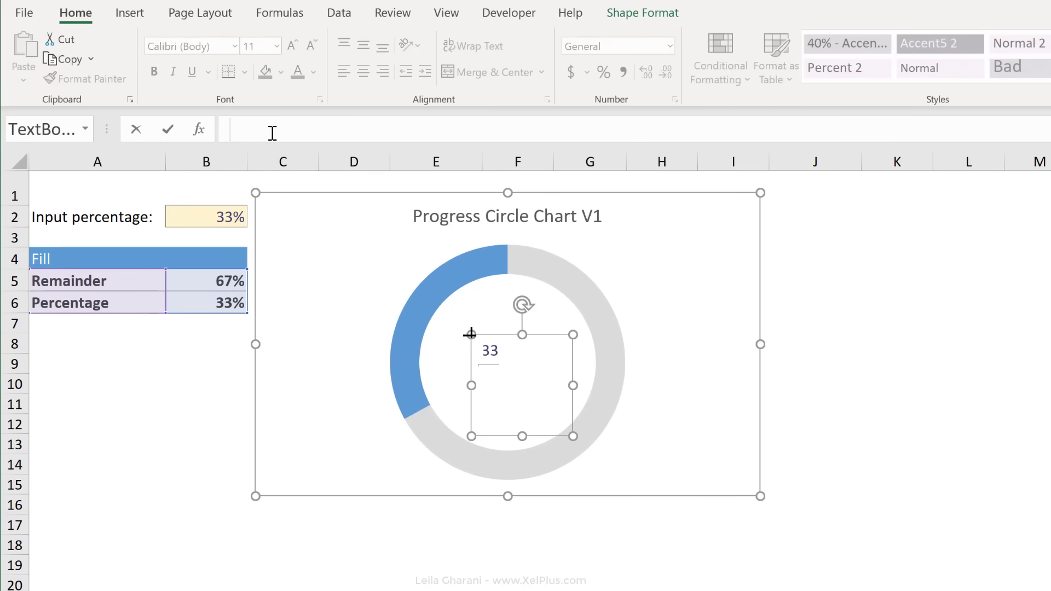
pyautogui.click(204, 215)
pyautogui.press('Return')
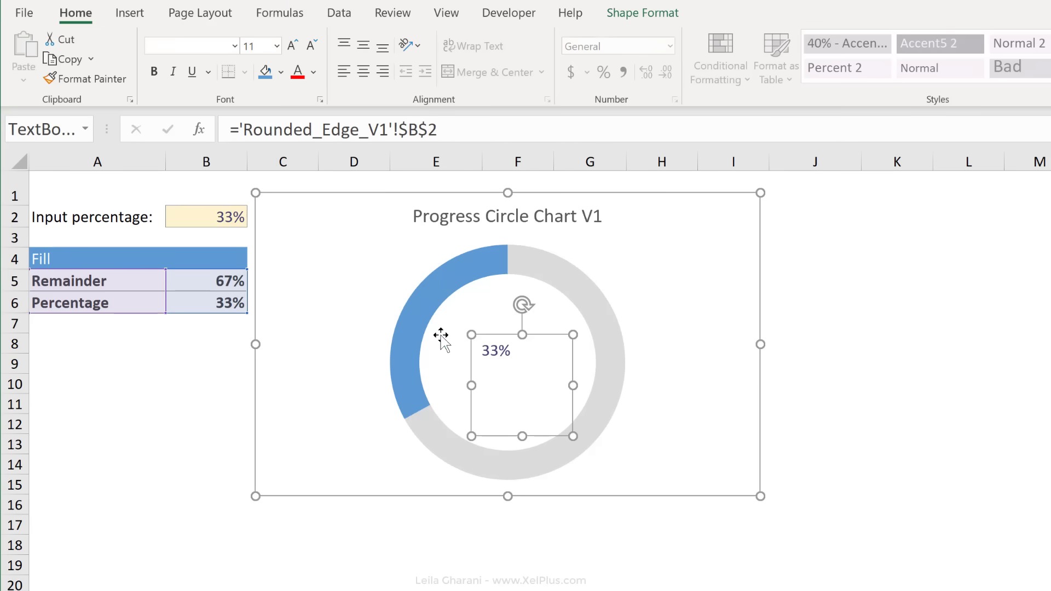
pyautogui.click(188, 430)
pyautogui.moveTo(288, 206)
pyautogui.mouseDown()
pyautogui.moveTo(287, 197)
pyautogui.moveTo(636, 260)
pyautogui.moveTo(305, 194)
pyautogui.mouseUp()
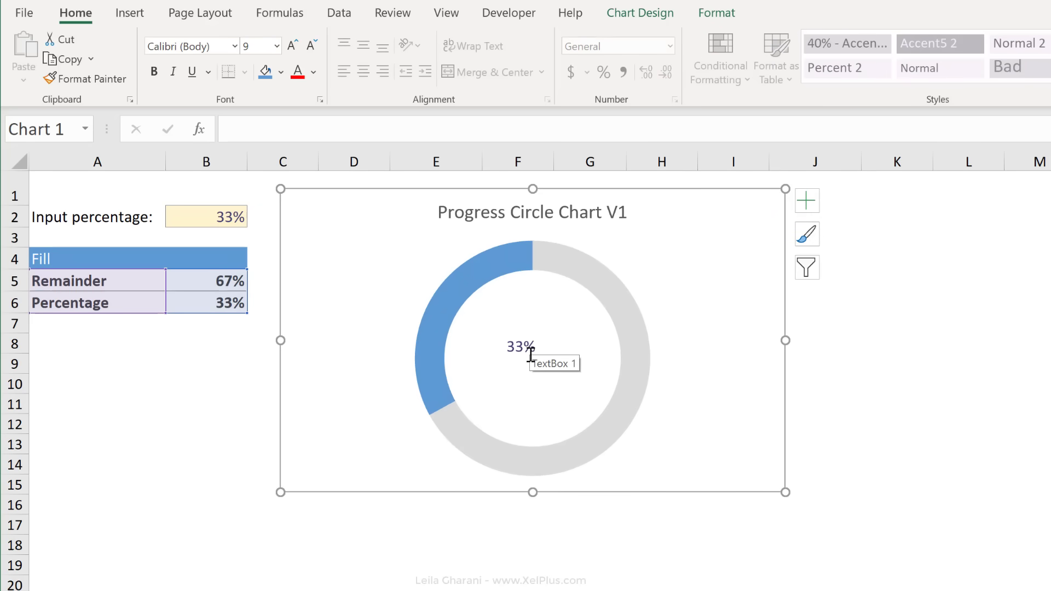
# Step: Format the 33% label as 36 pt blue Arial Rounded MT Bold, centred in the ring
pyautogui.click(516, 353)
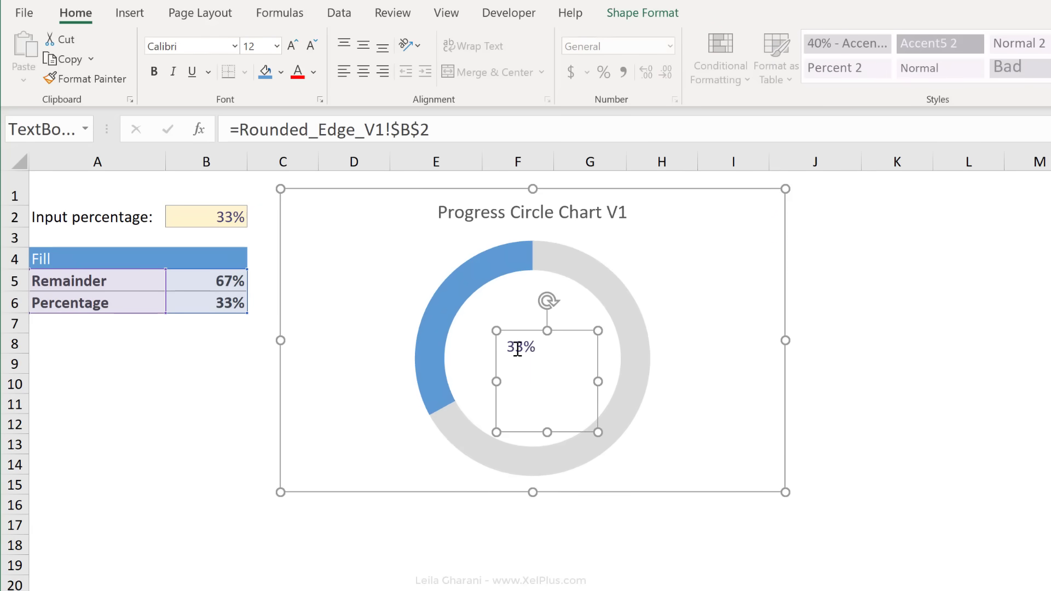
pyautogui.click(272, 46)
pyautogui.write('36')
pyautogui.press('Return')
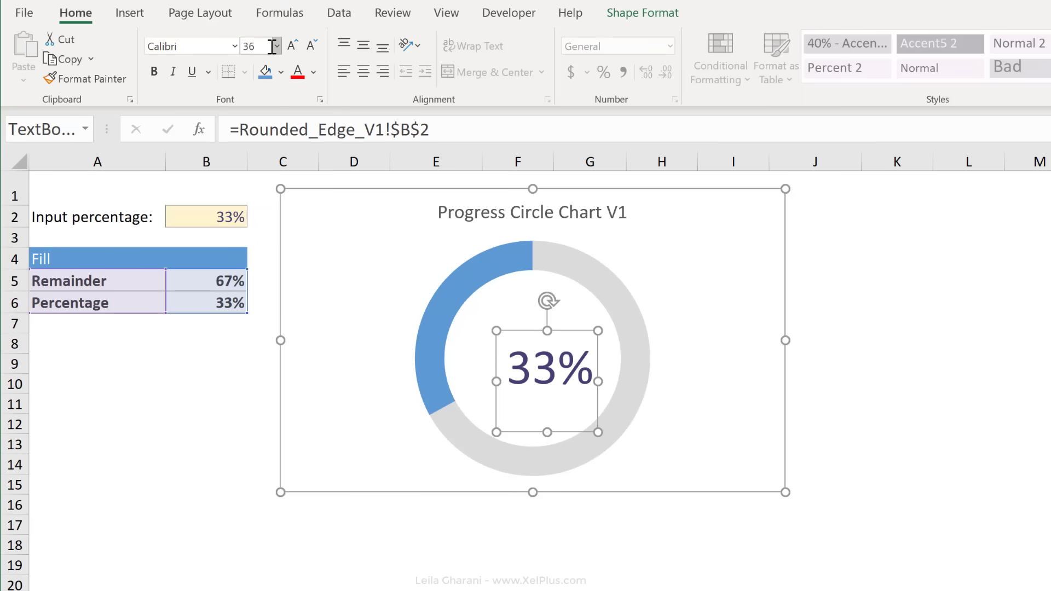
pyautogui.click(234, 46)
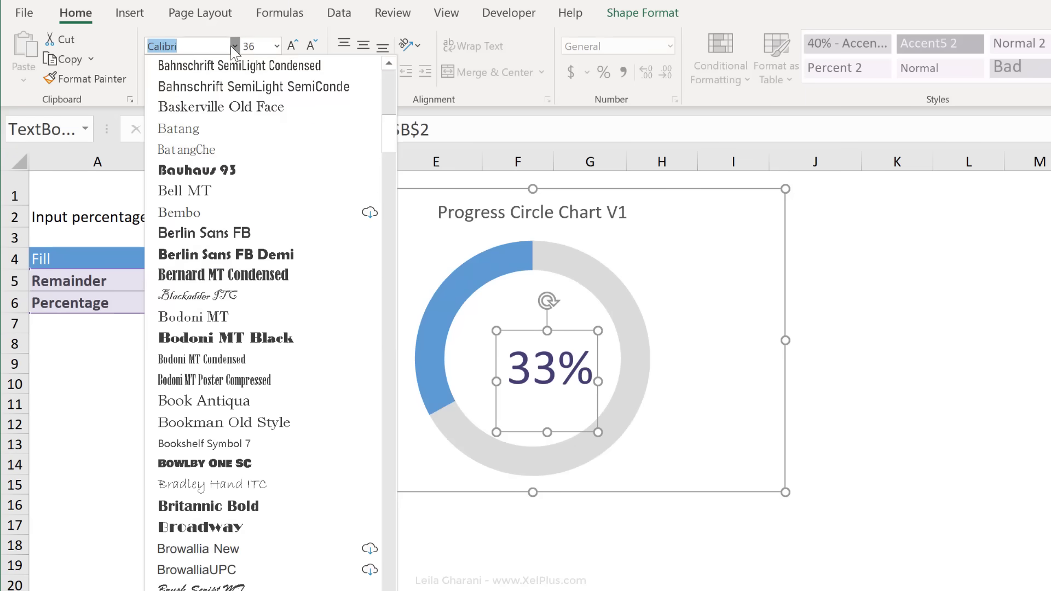
pyautogui.scroll(10, 210, 376)
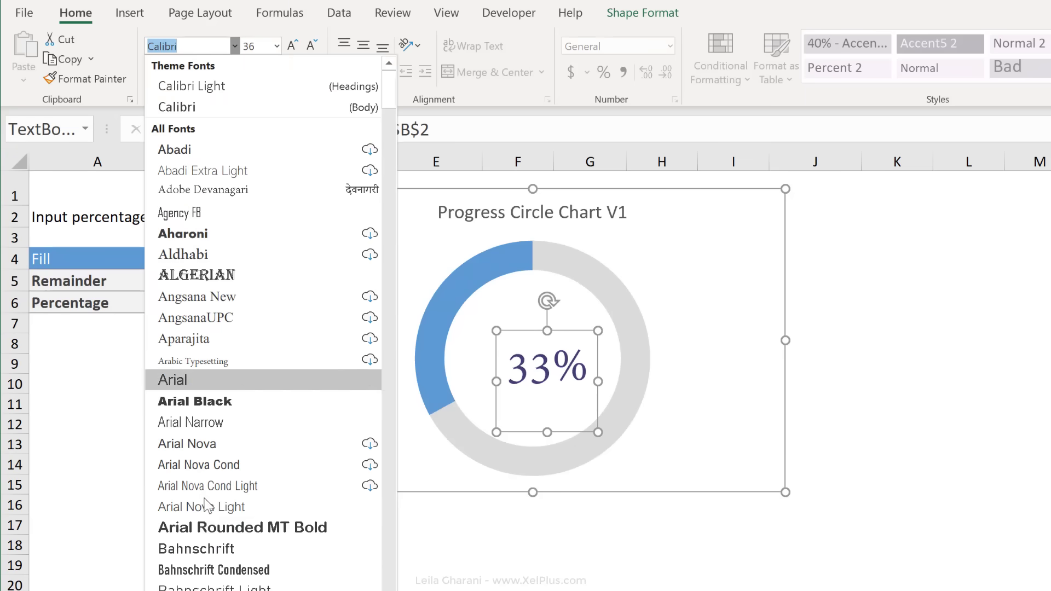
pyautogui.click(211, 526)
pyautogui.click(315, 76)
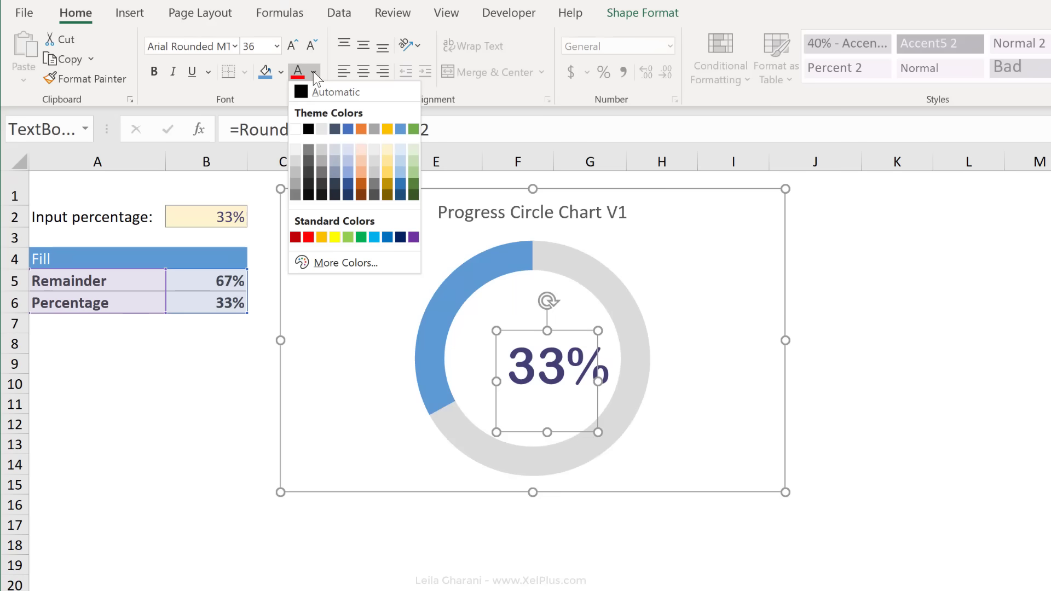
pyautogui.click(401, 130)
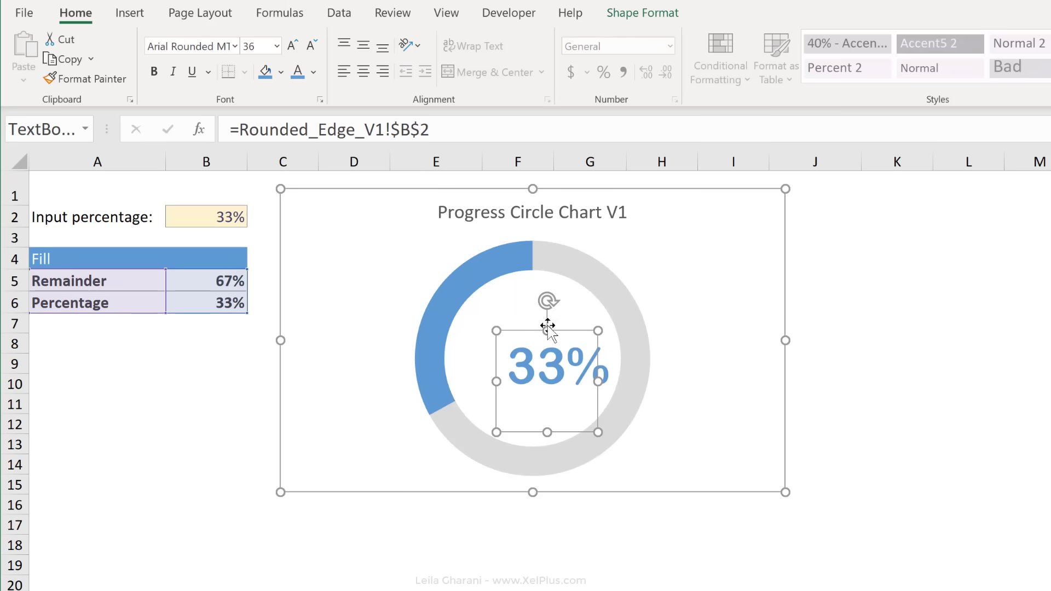
pyautogui.moveTo(529, 331); pyautogui.dragTo(504, 321)
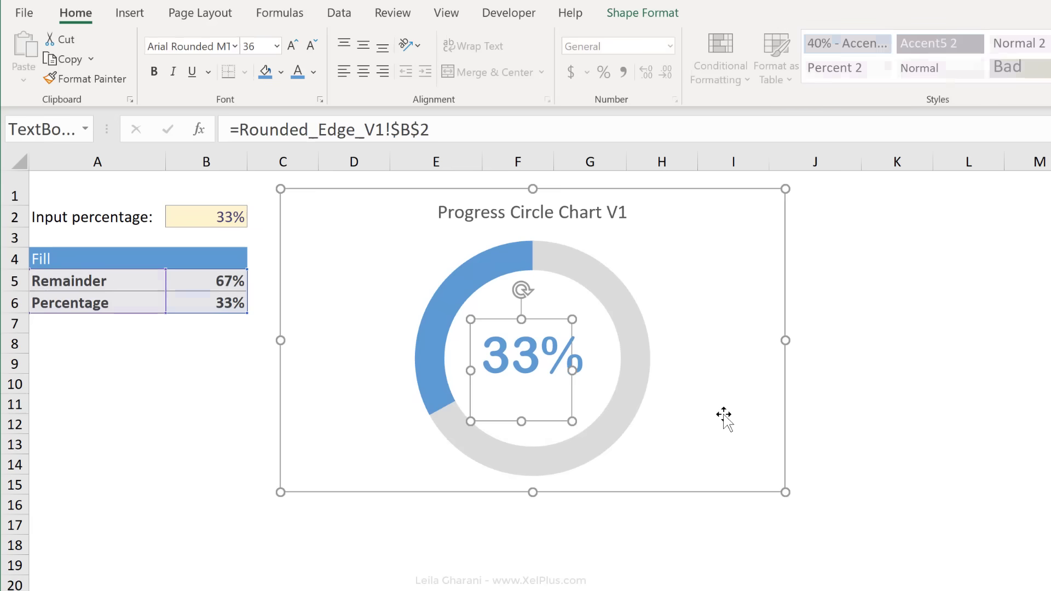
pyautogui.press('Escape')
pyautogui.press('Escape')
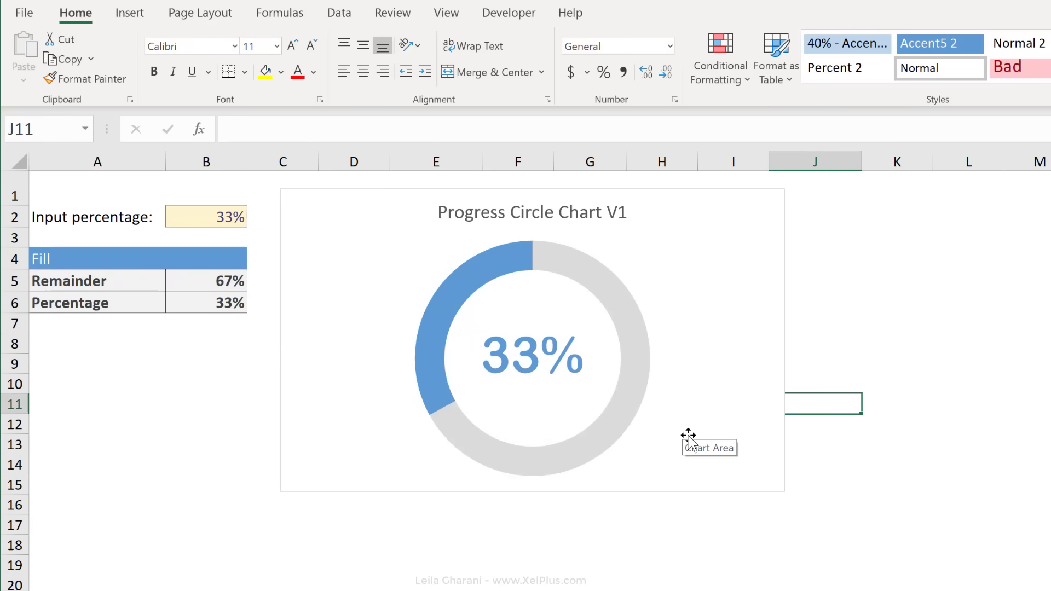
# Step: Select only the blue Percentage arc and open its Format Data Point pane
pyautogui.click(510, 265)
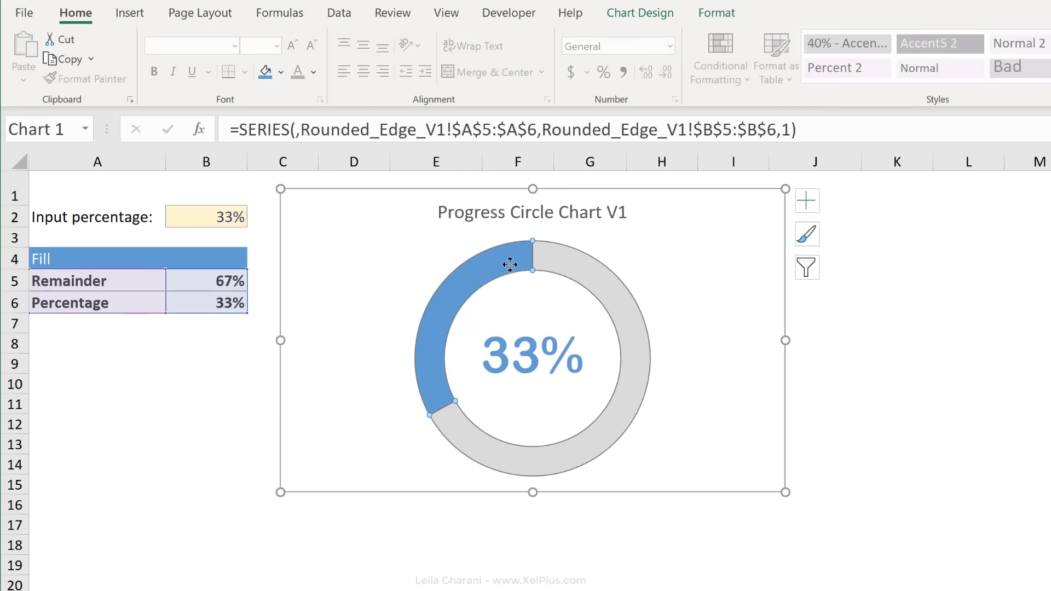
pyautogui.click(509, 265)
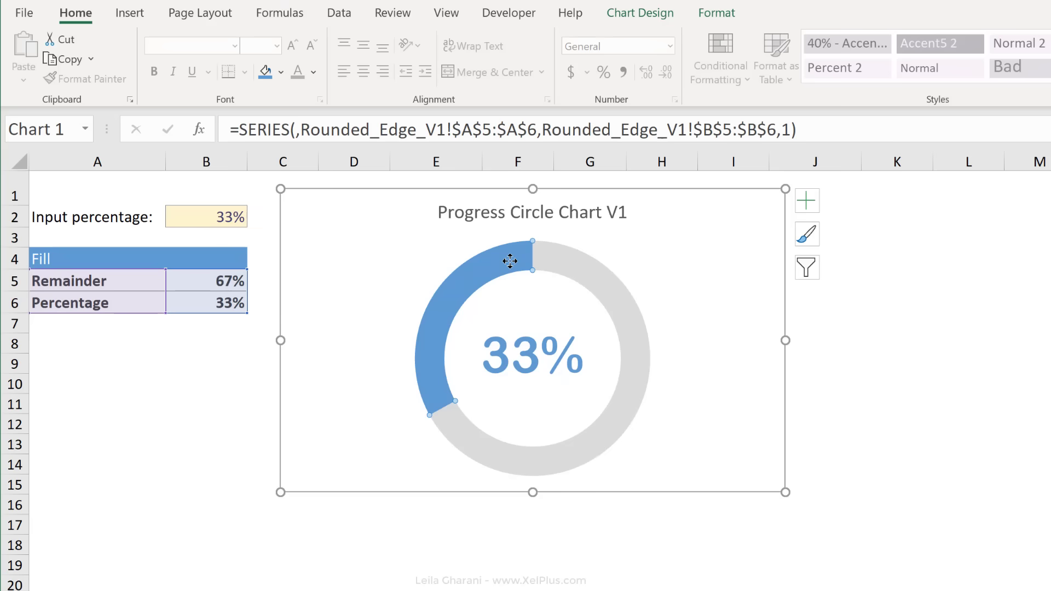
pyautogui.doubleClick(510, 261)
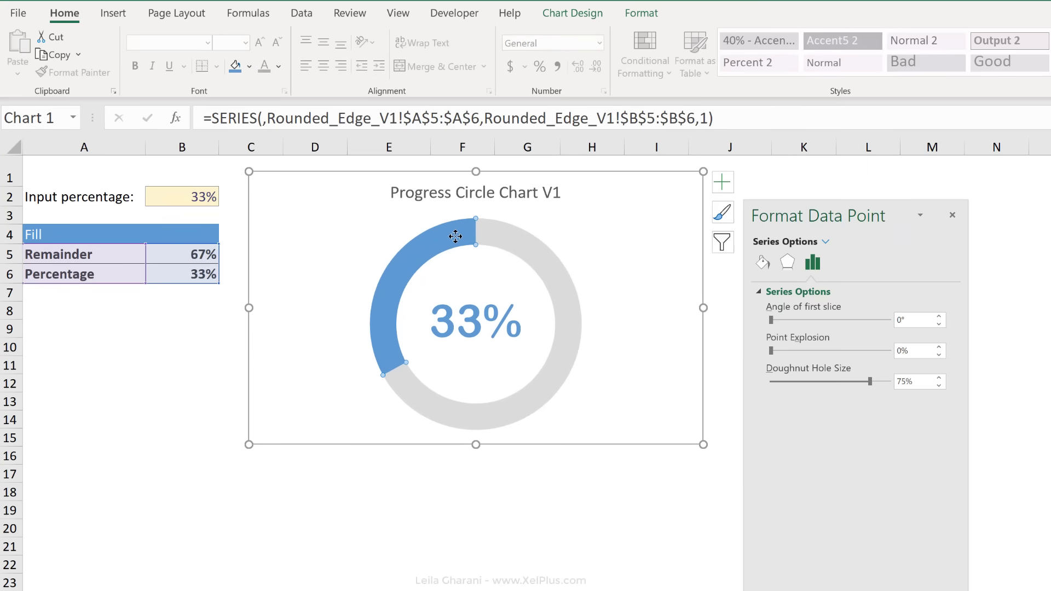
pyautogui.moveTo(778, 209); pyautogui.dragTo(775, 199)
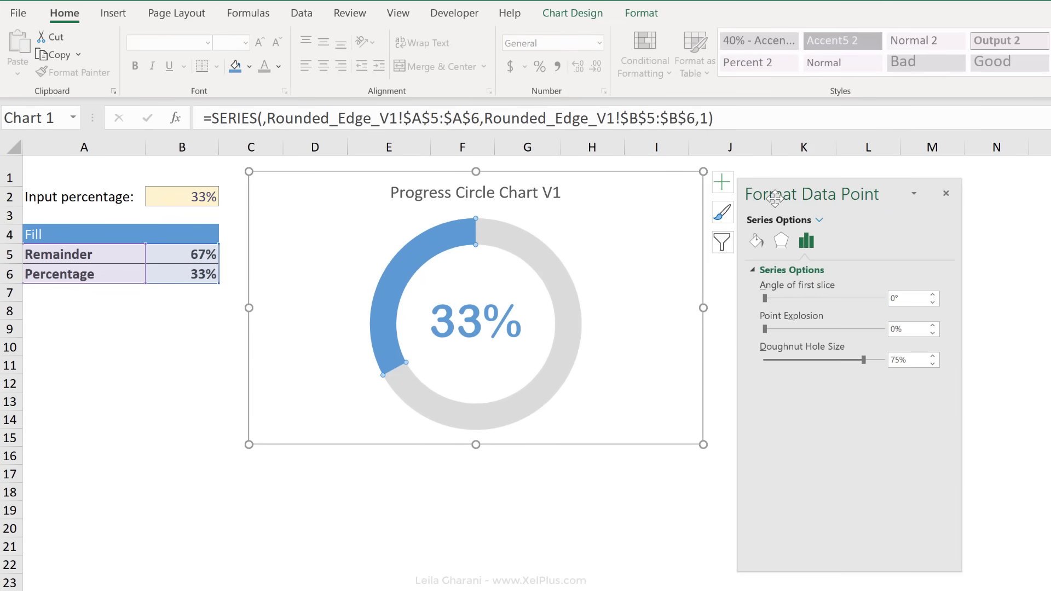
# Step: Give the blue Percentage arc a solid 13 pt border in matching blue
pyautogui.hotkey('ctrl', '1')
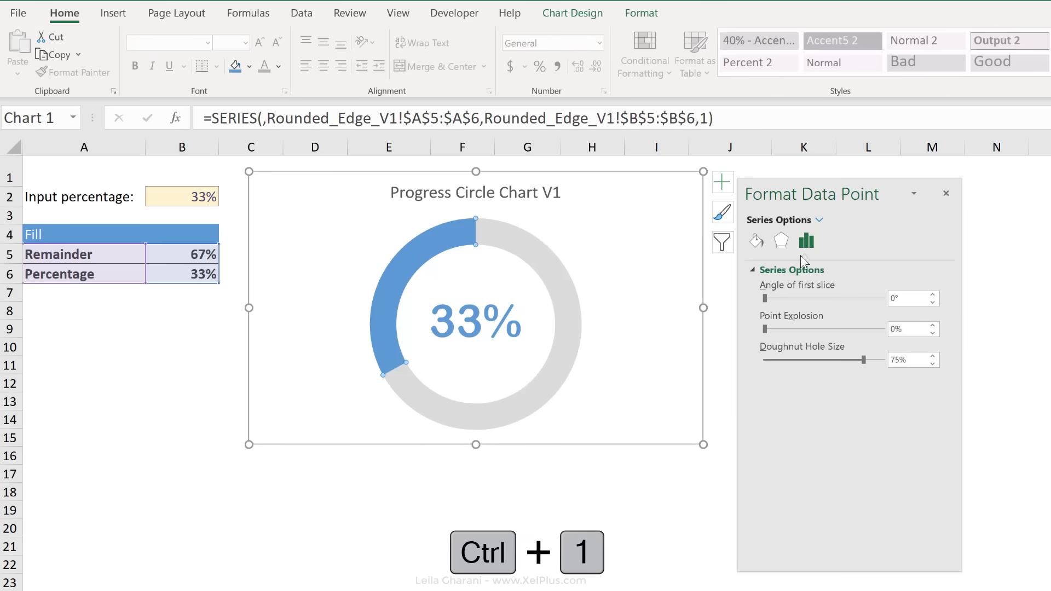
pyautogui.click(755, 246)
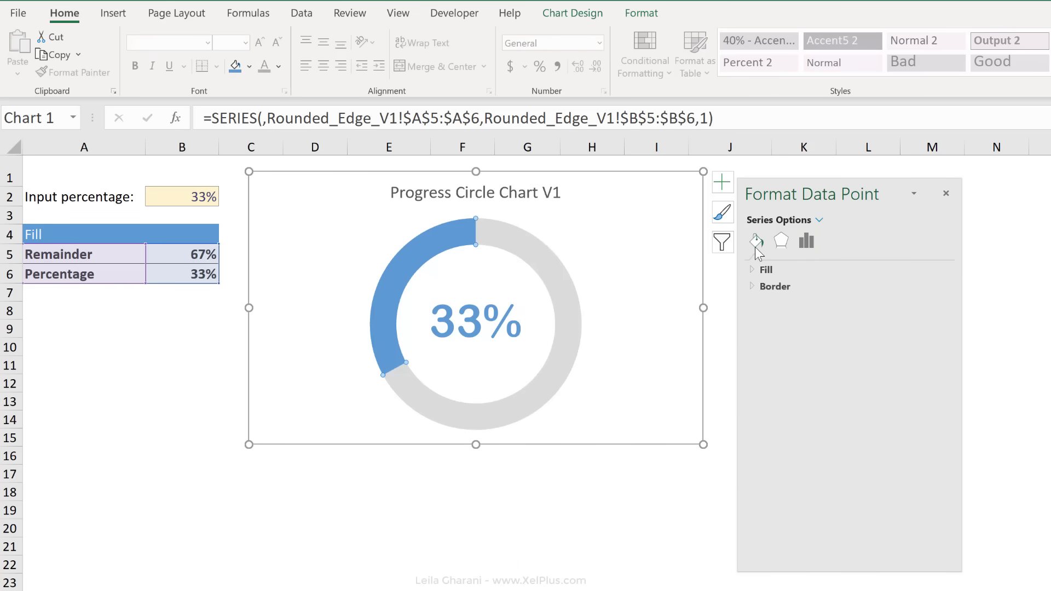
pyautogui.click(755, 286)
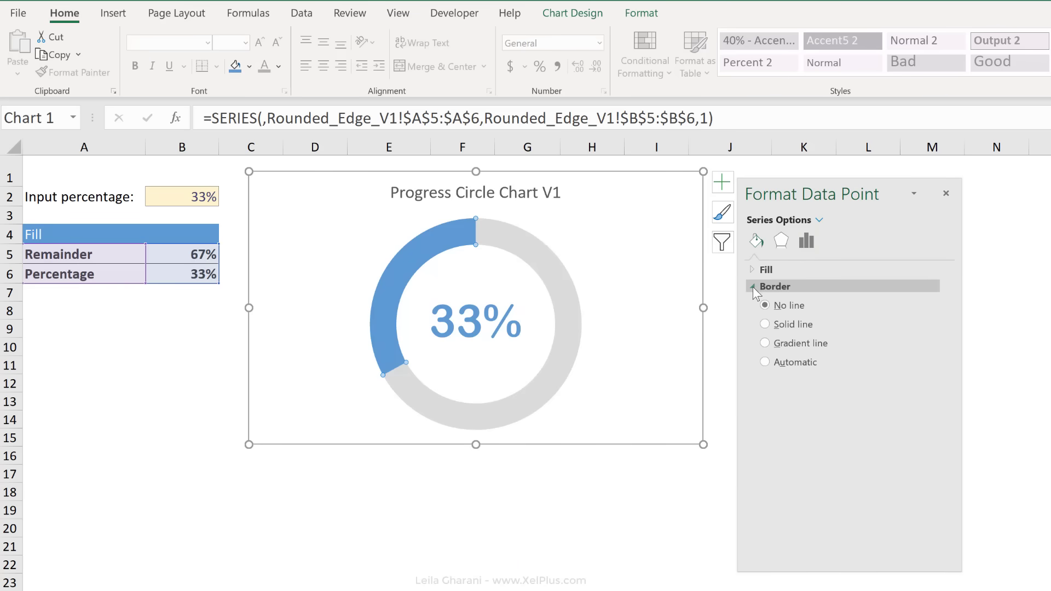
pyautogui.click(766, 324)
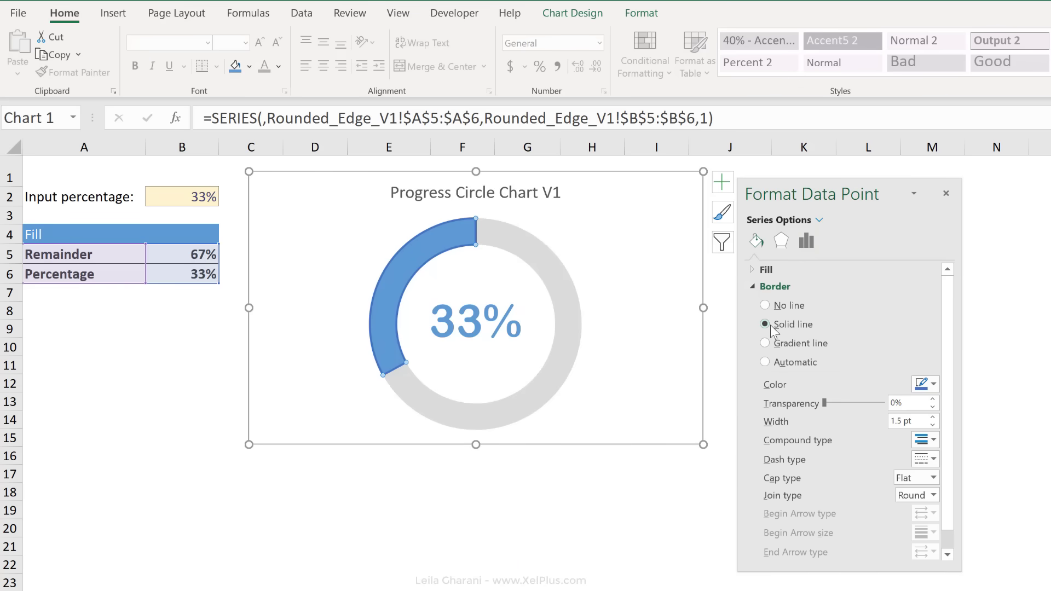
pyautogui.click(933, 382)
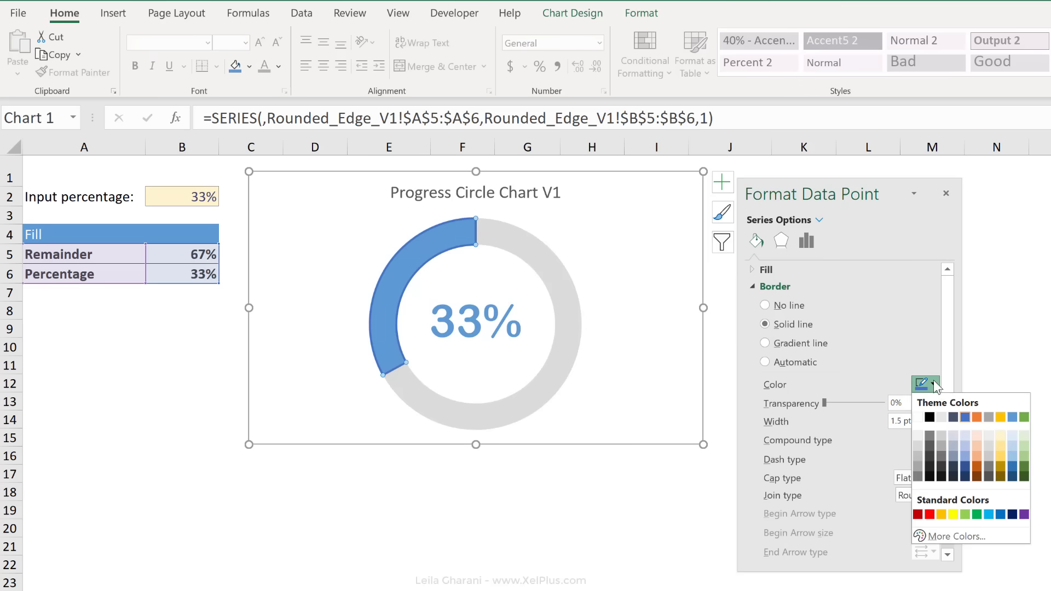
pyautogui.click(1014, 418)
pyautogui.moveTo(918, 421); pyautogui.dragTo(874, 427)
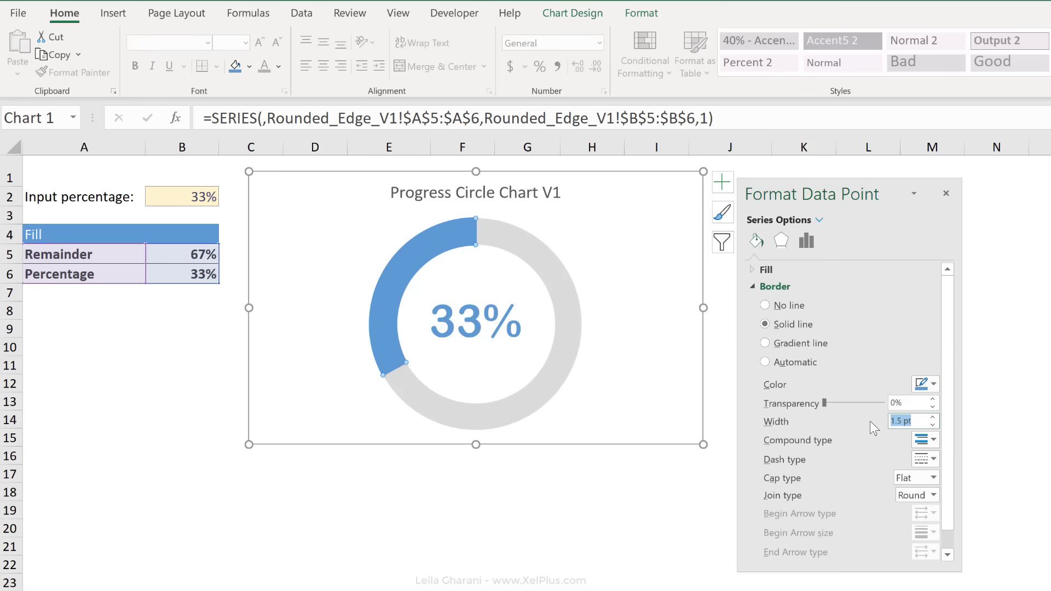
pyautogui.write('13')
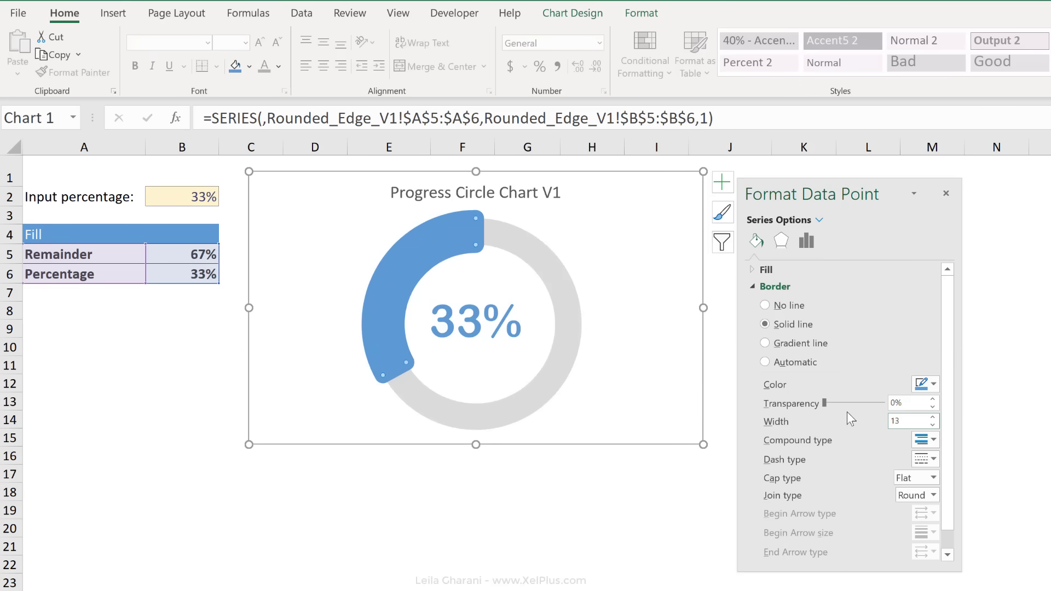
pyautogui.press('Return')
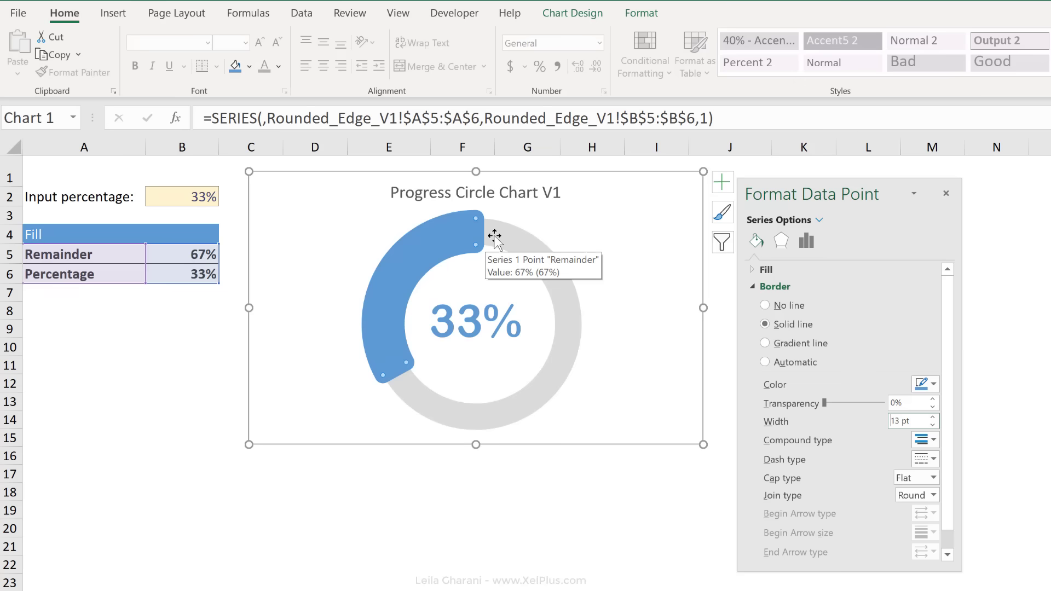
# Step: Set the doughnut hole size to 90% in Series Options
pyautogui.click(806, 241)
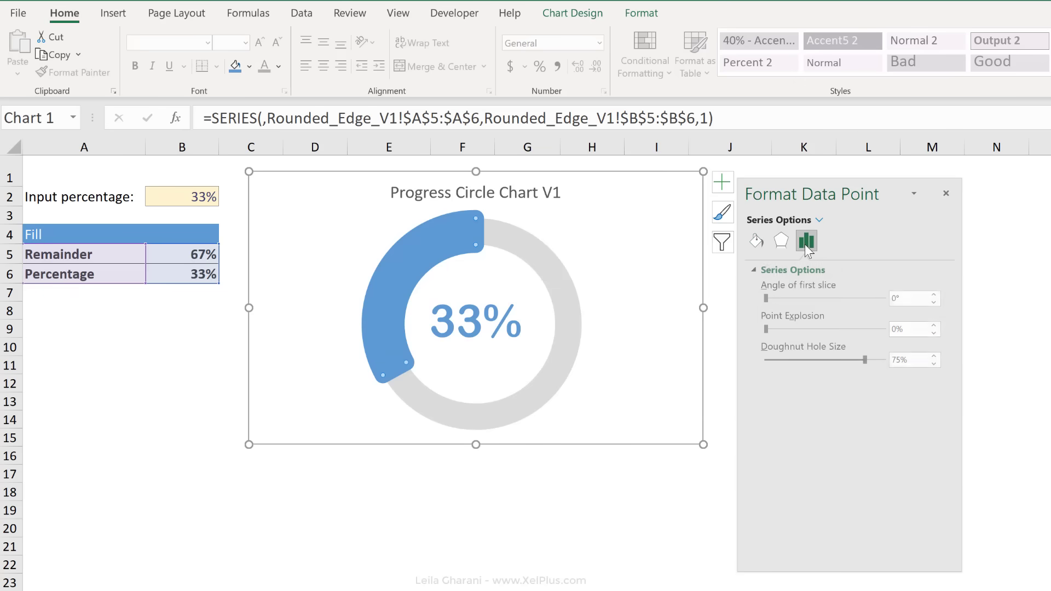
pyautogui.moveTo(861, 362); pyautogui.dragTo(863, 363)
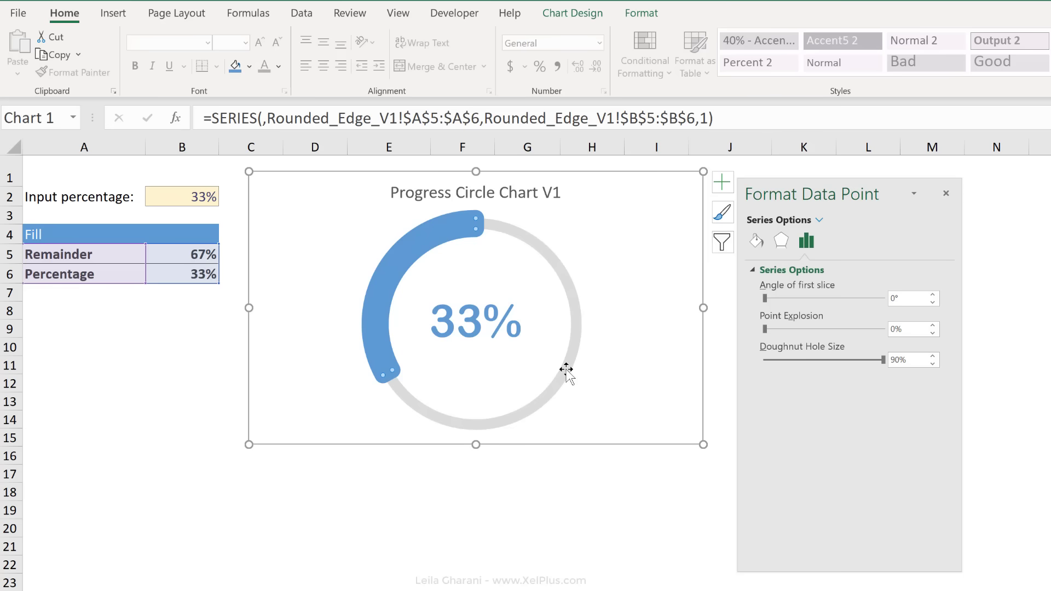
# Step: Give the grey Remainder slice a solid 7 pt light grey border
pyautogui.click(755, 248)
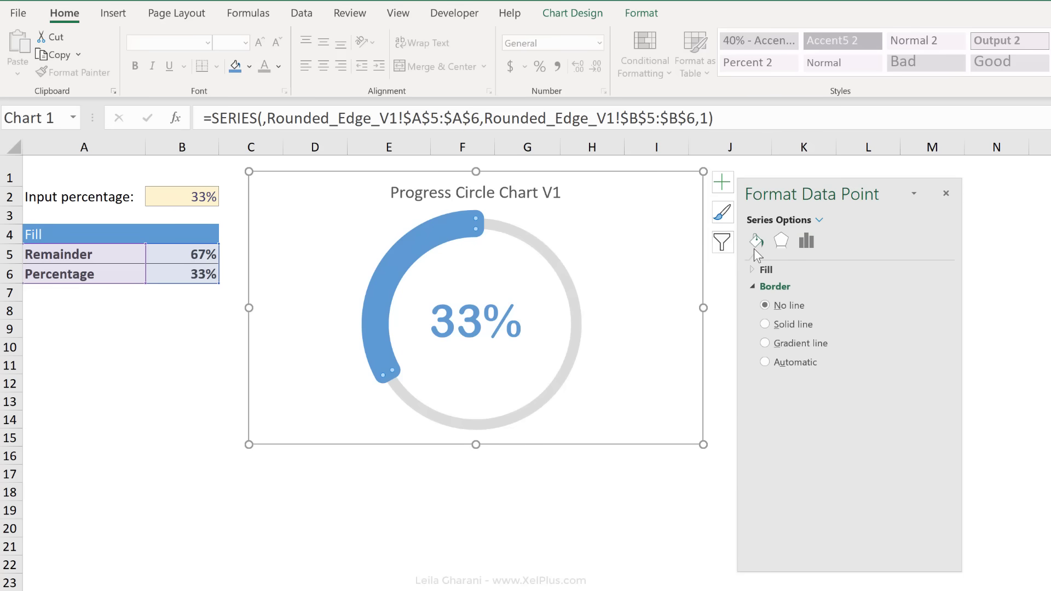
pyautogui.click(783, 325)
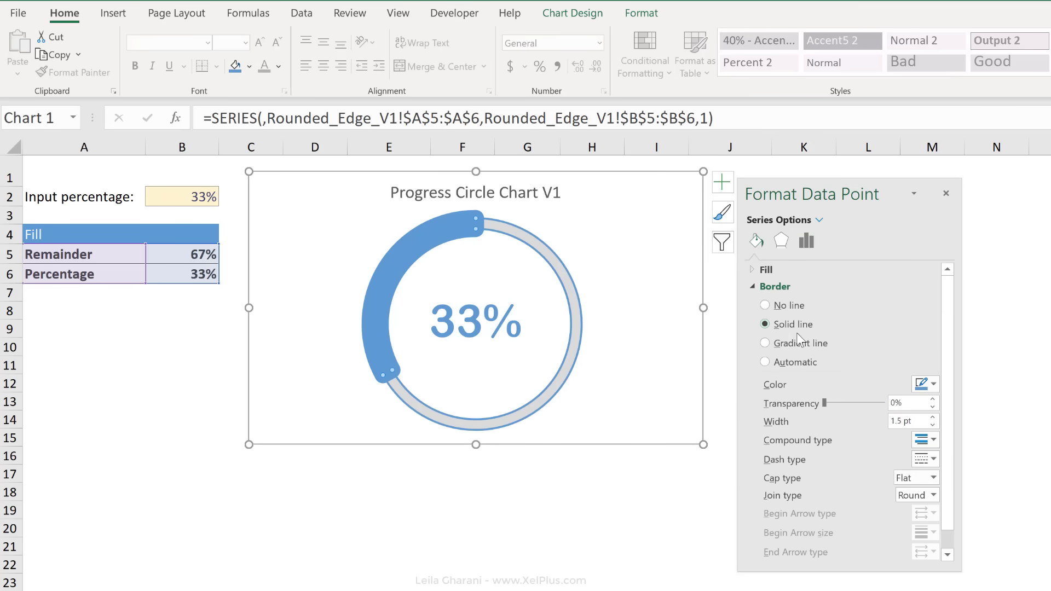
pyautogui.click(934, 383)
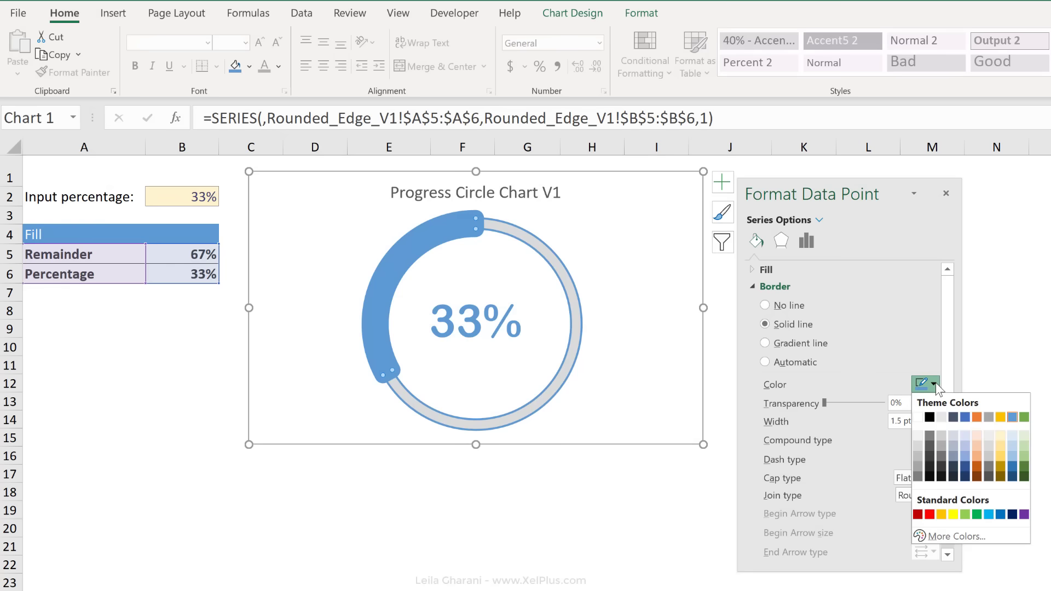
pyautogui.click(990, 447)
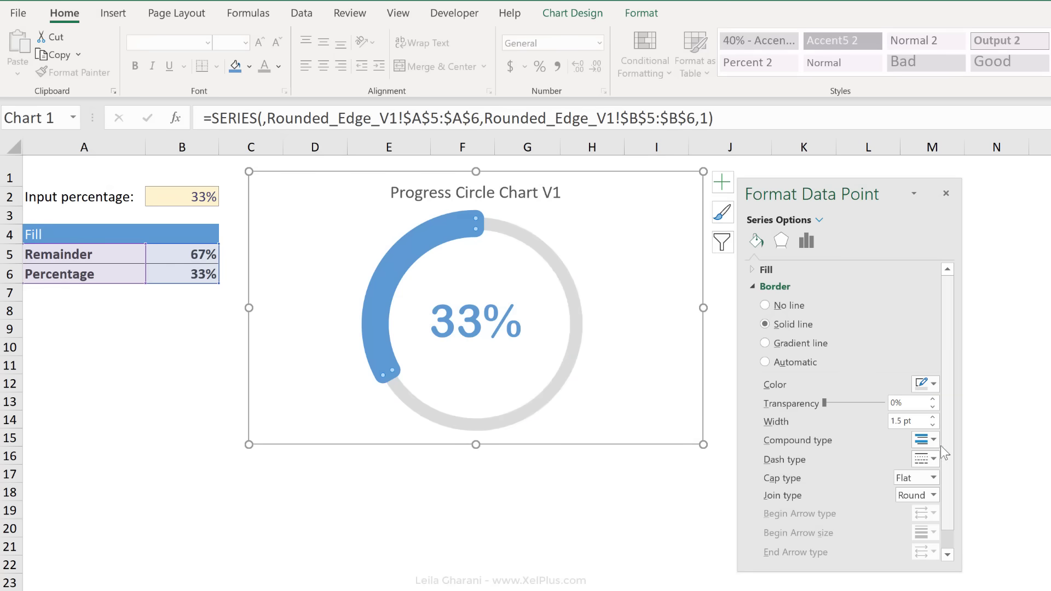
pyautogui.moveTo(922, 421); pyautogui.dragTo(864, 419)
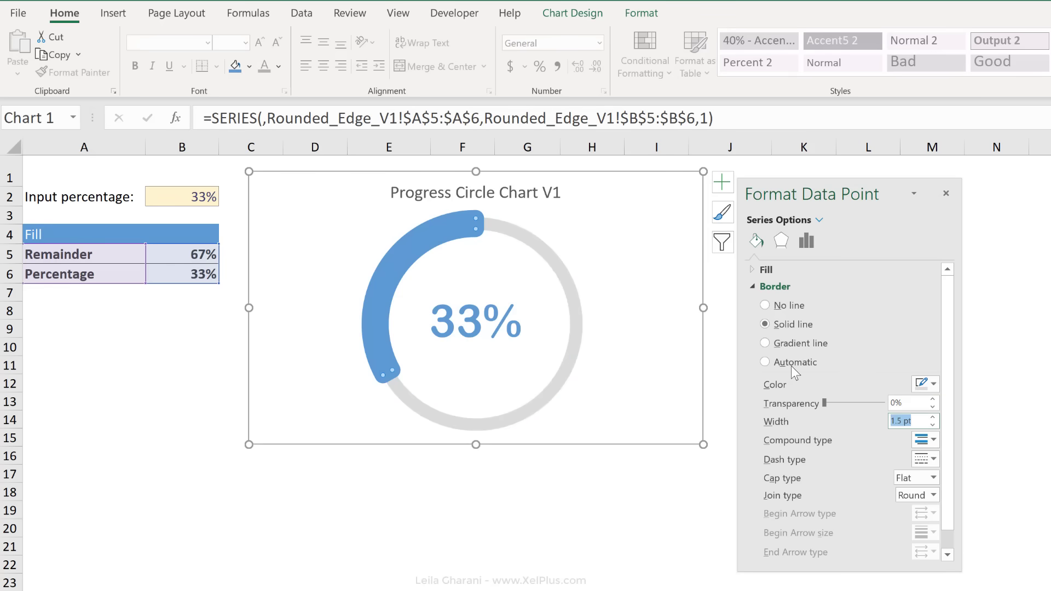
pyautogui.write('7')
pyautogui.press('Return')
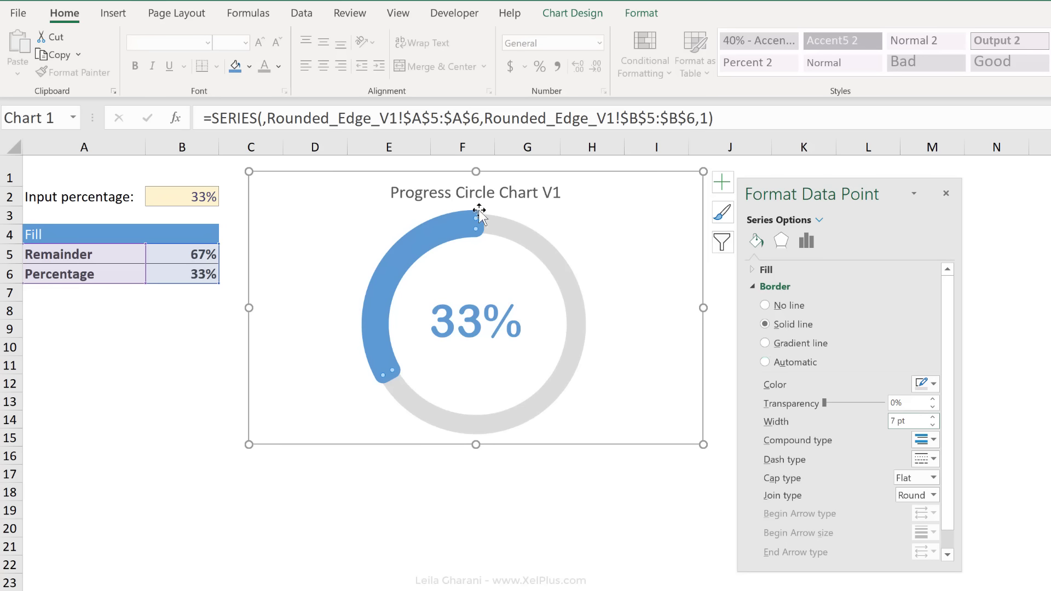
pyautogui.moveTo(483, 237)
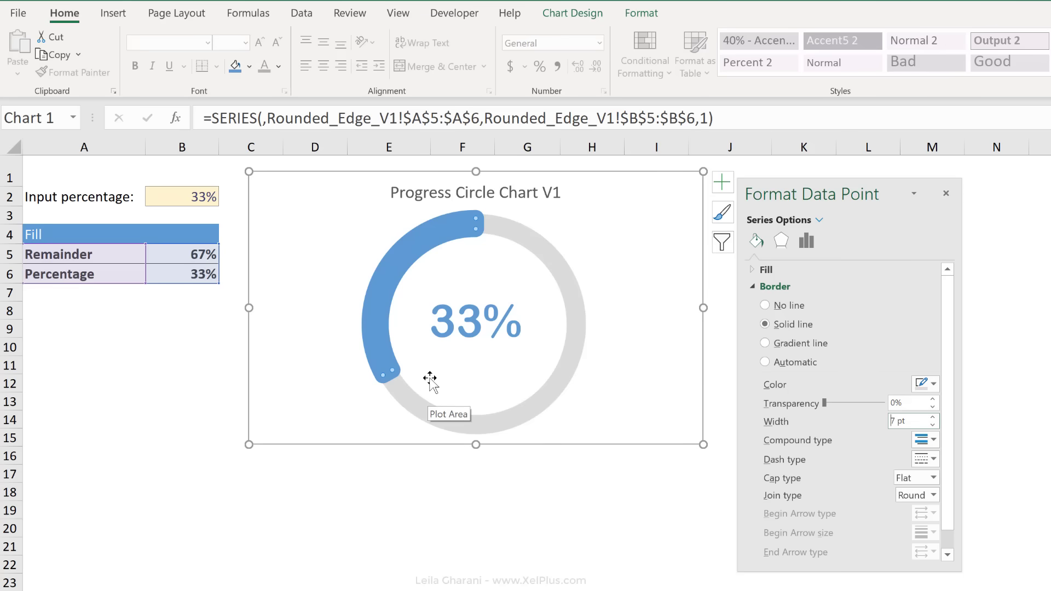
pyautogui.press('Escape')
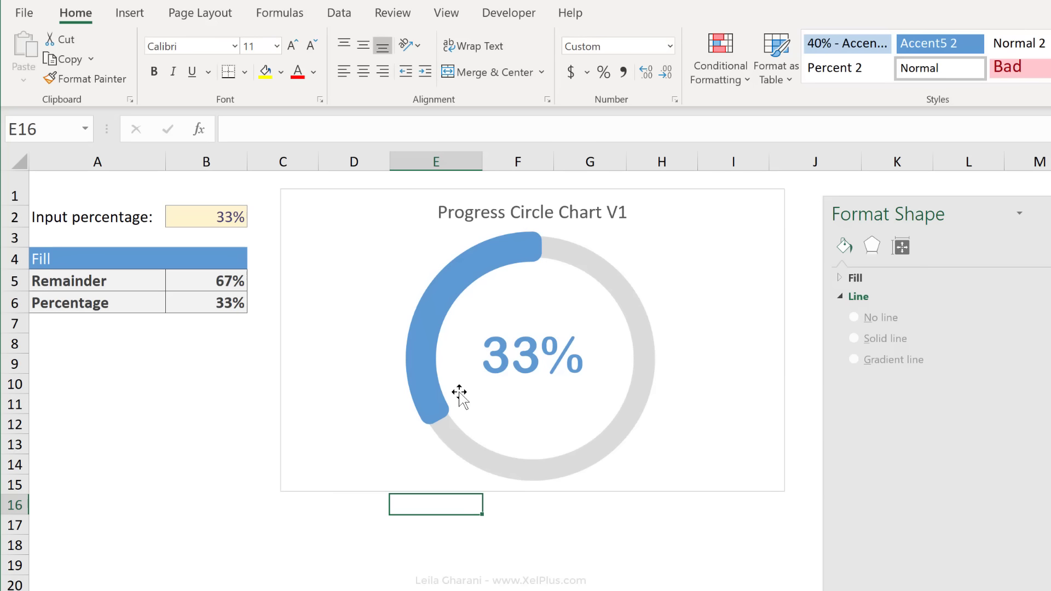
# Step: Test the chart by entering 70% and 100% in B2, then restore 33%
pyautogui.moveTo(432, 428)
pyautogui.click(230, 218)
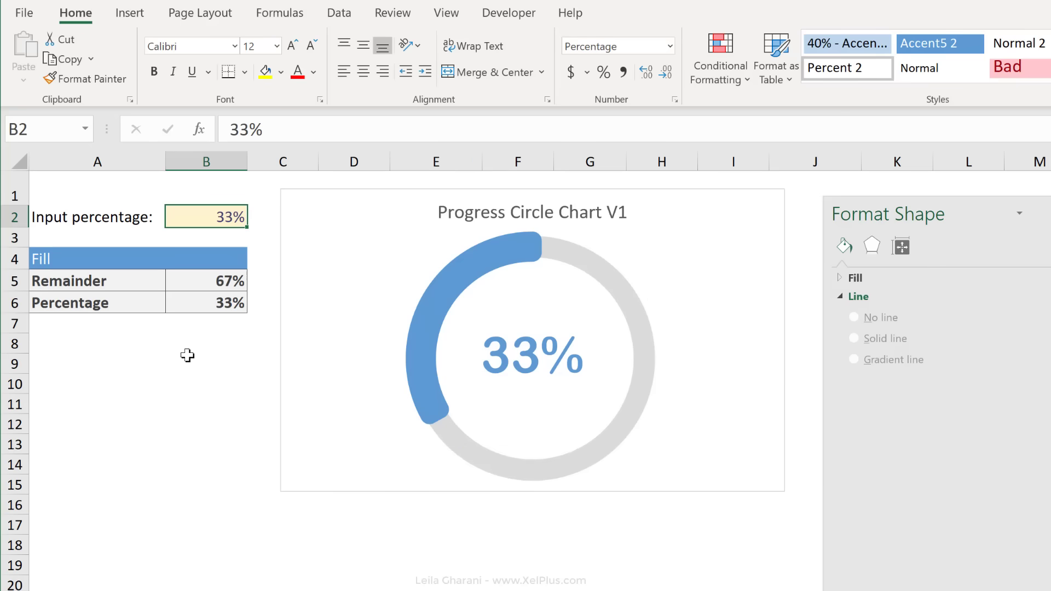
pyautogui.write('70%')
pyautogui.hotkey('ctrl', 'Return')
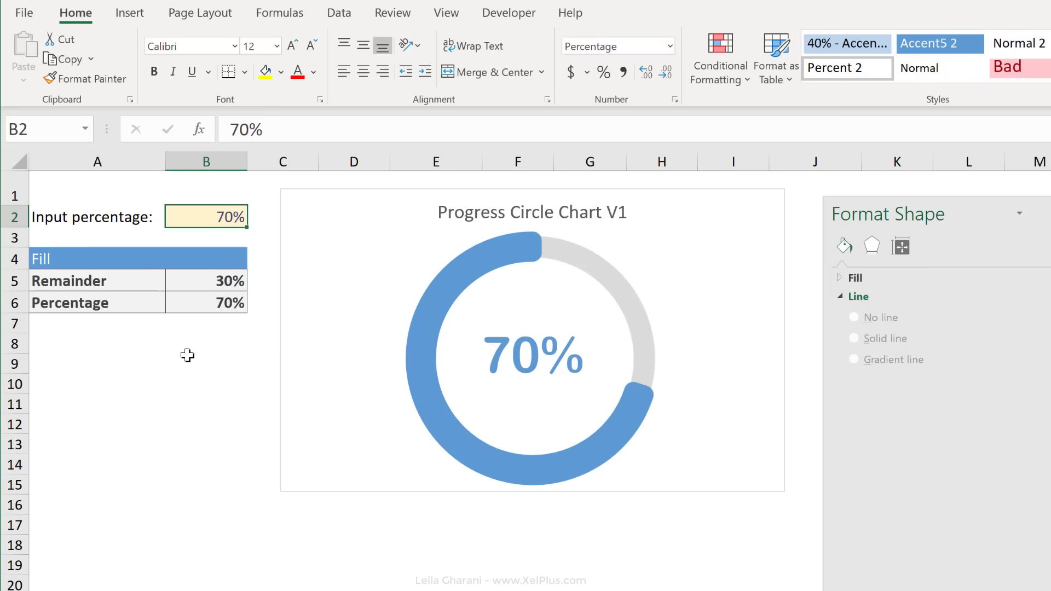
pyautogui.write('100%')
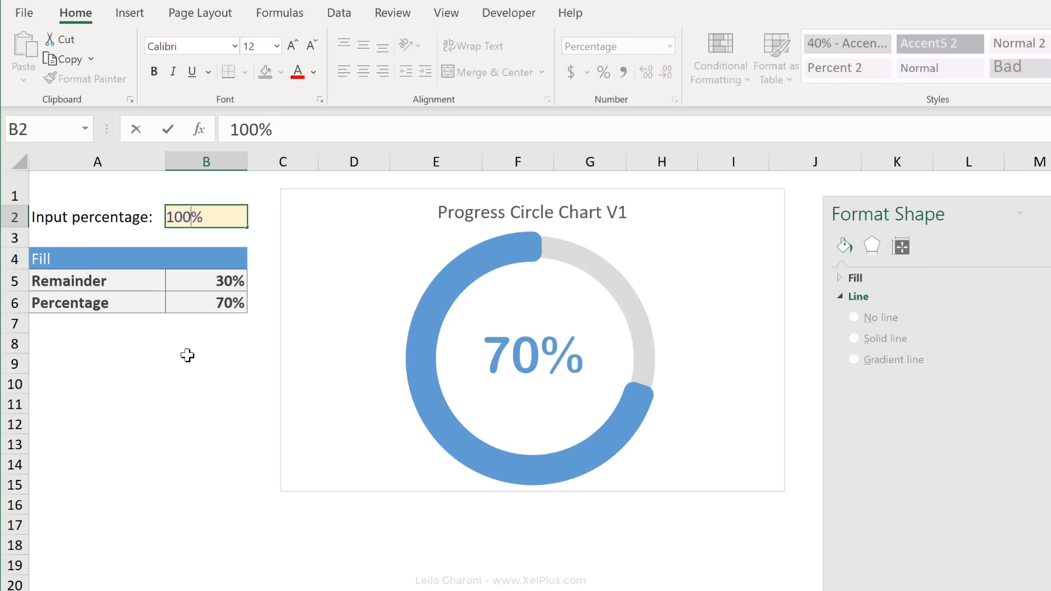
pyautogui.hotkey('ctrl', 'Return')
pyautogui.write('33%')
pyautogui.hotkey('ctrl', 'Return')
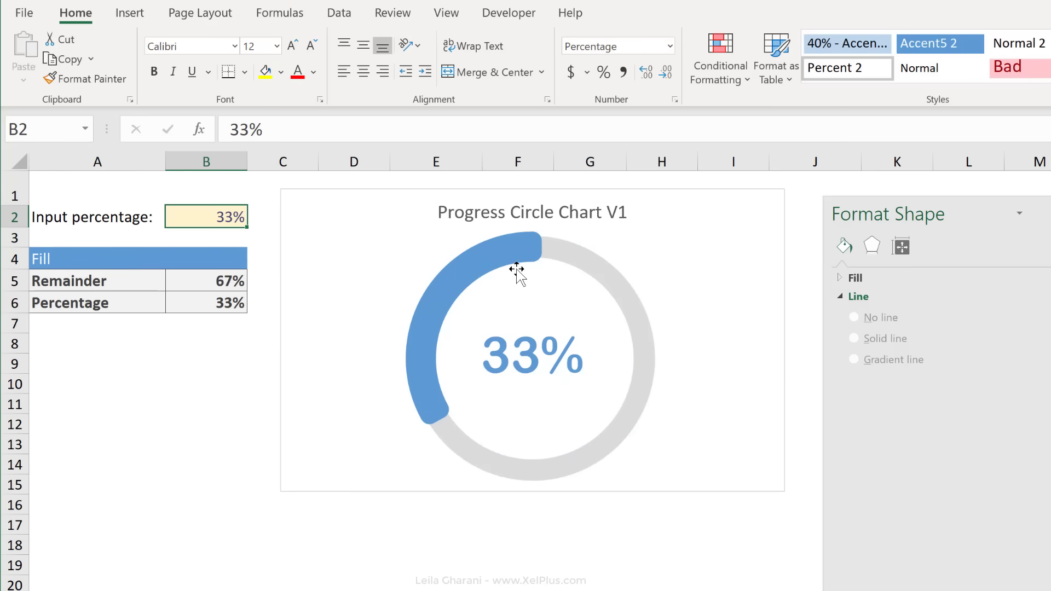
# Step: Set the doughnut's first-slice angle to 113° so the blue arc starts at the top
pyautogui.click(629, 298)
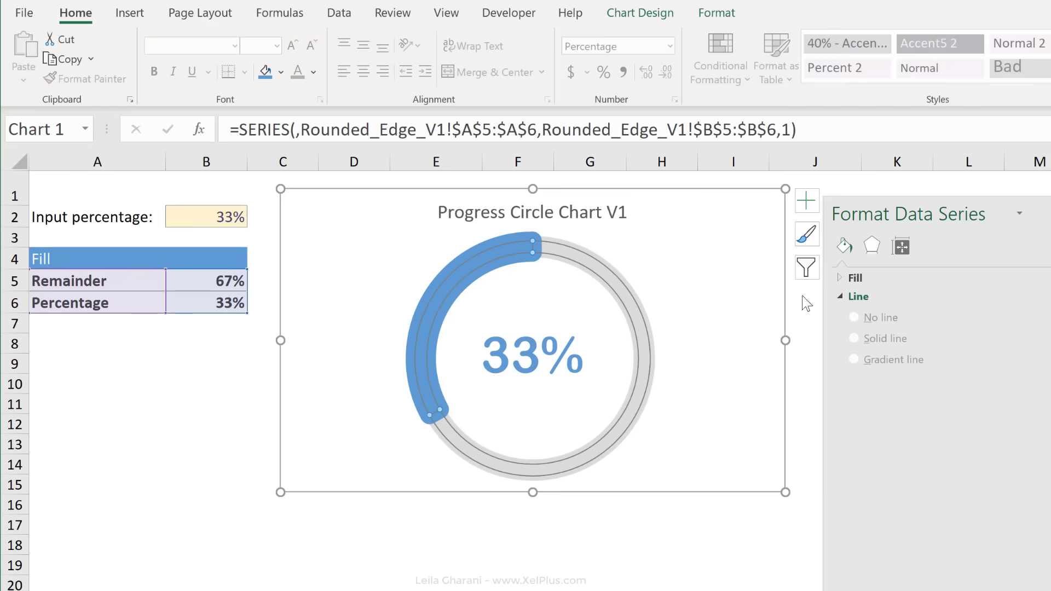
pyautogui.click(904, 268)
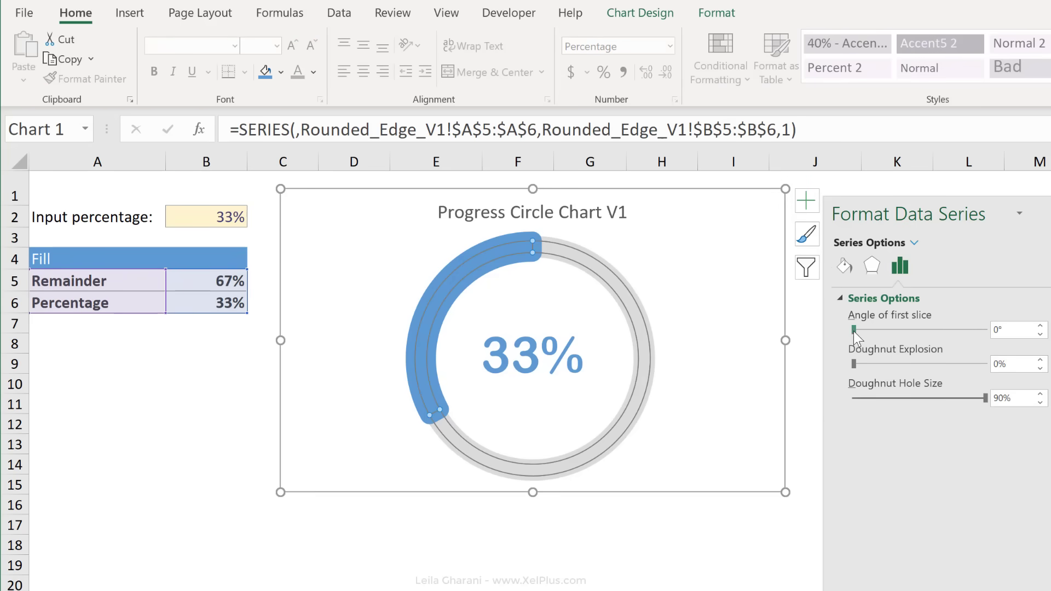
pyautogui.moveTo(853, 330); pyautogui.dragTo(895, 331)
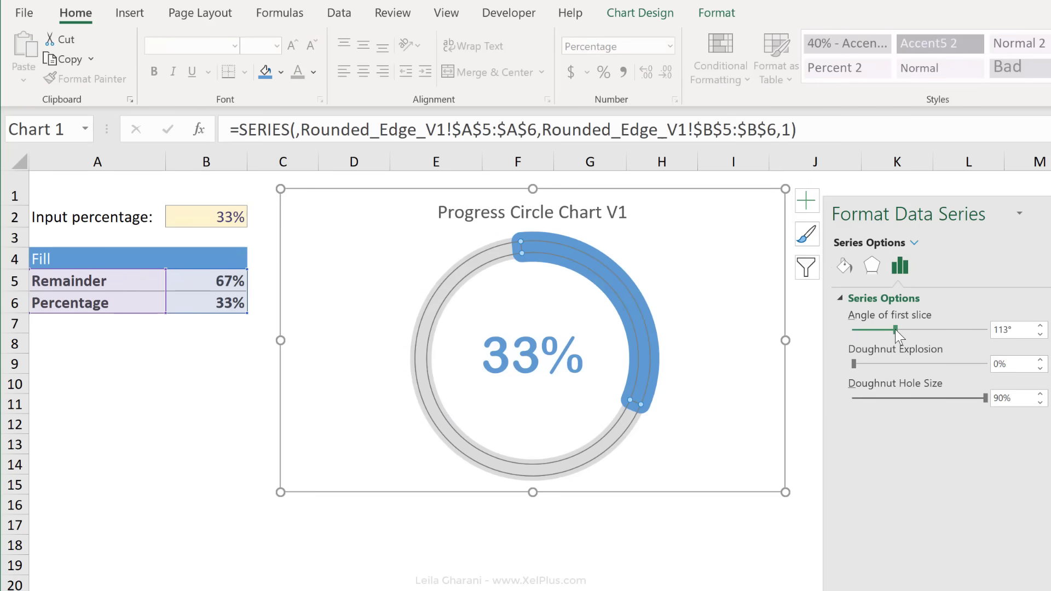
pyautogui.press('Escape')
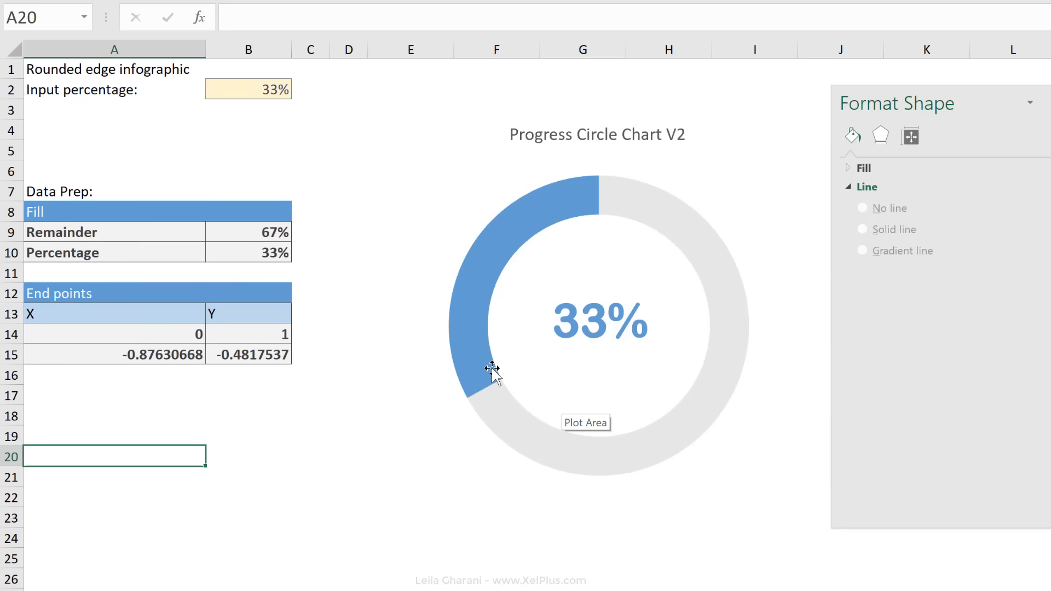
# Step: Select the blue progress arc series of the V2 doughnut chart on Rounded_Edge_V2
pyautogui.click(492, 368)
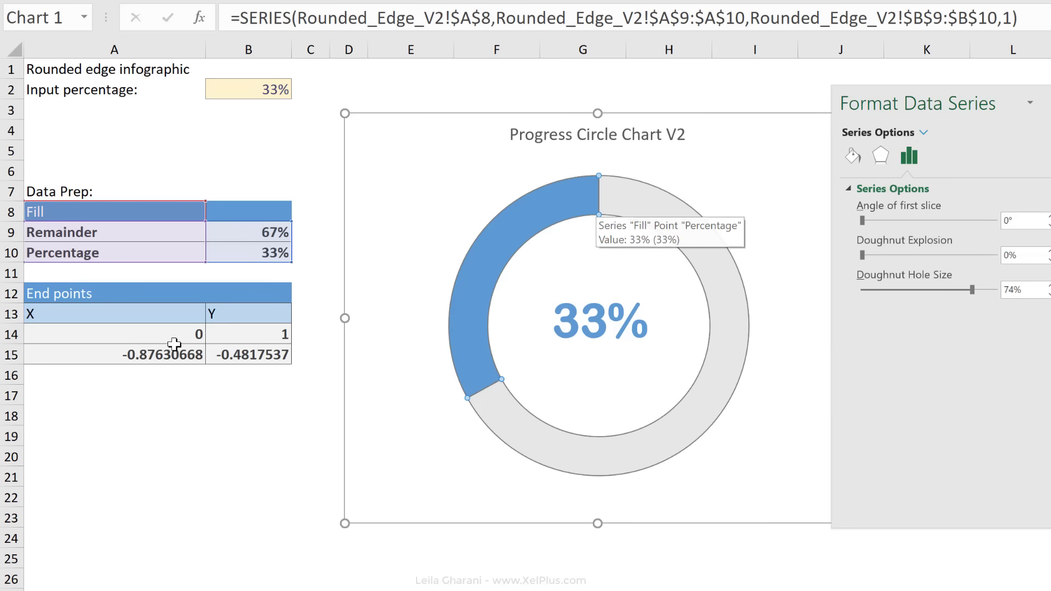
pyautogui.click(174, 337)
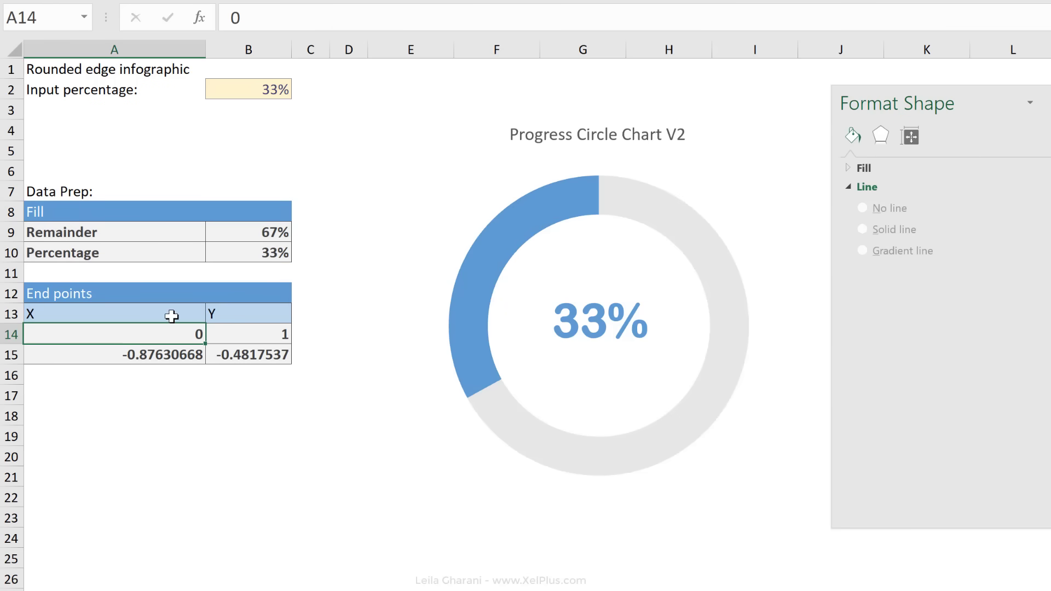
pyautogui.click(263, 341)
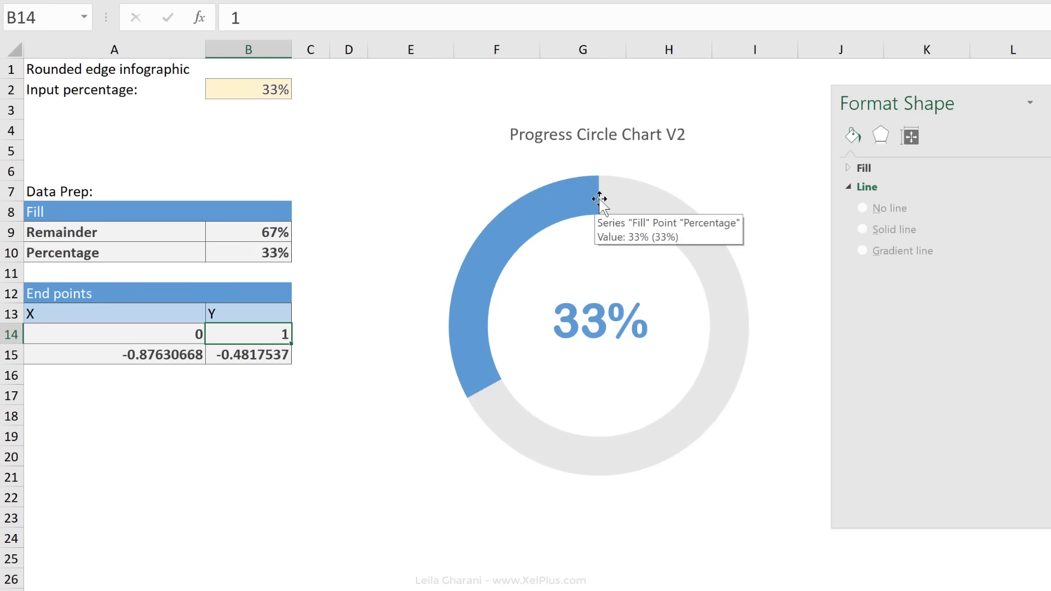
pyautogui.click(164, 355)
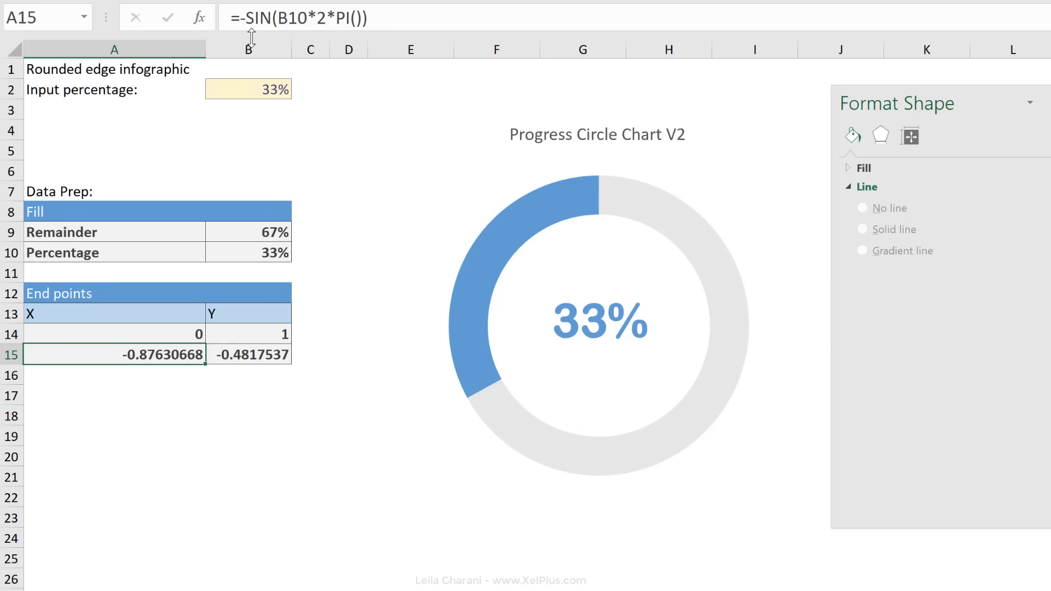
pyautogui.click(430, 19)
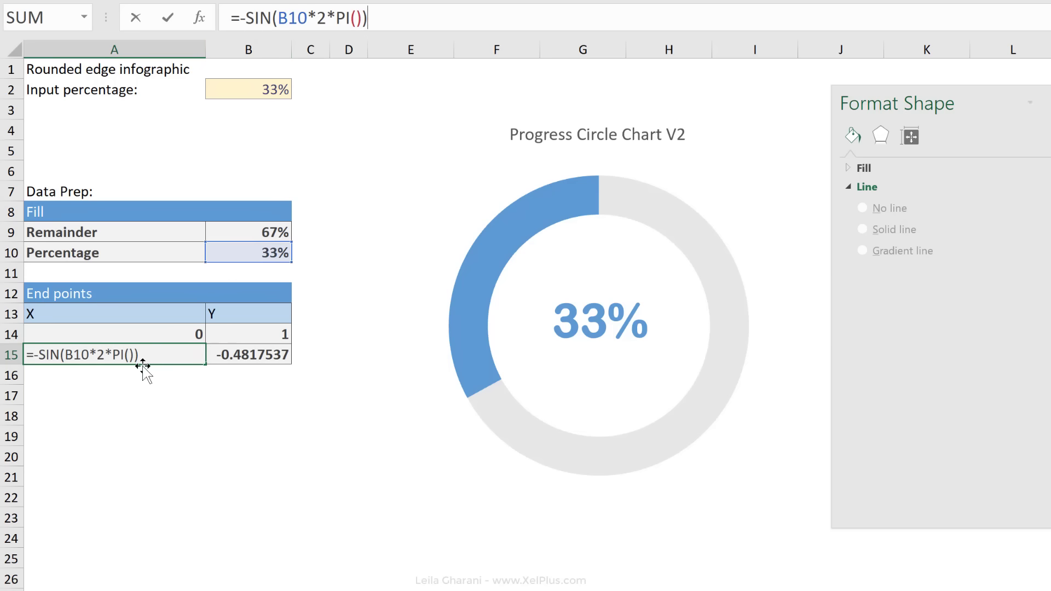
pyautogui.hotkey('ctrl', 'Return')
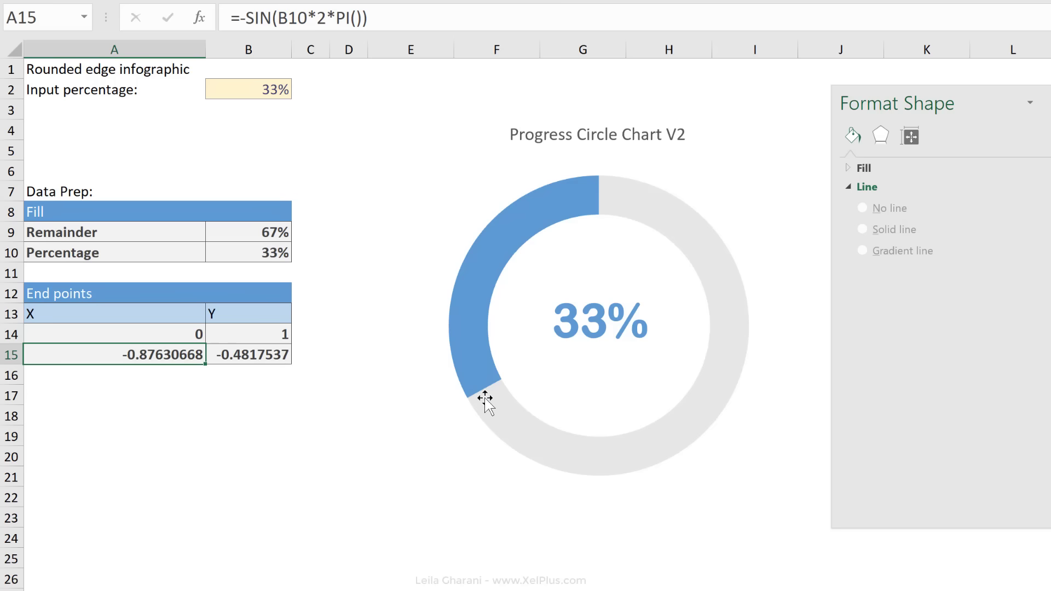
pyautogui.moveTo(485, 390)
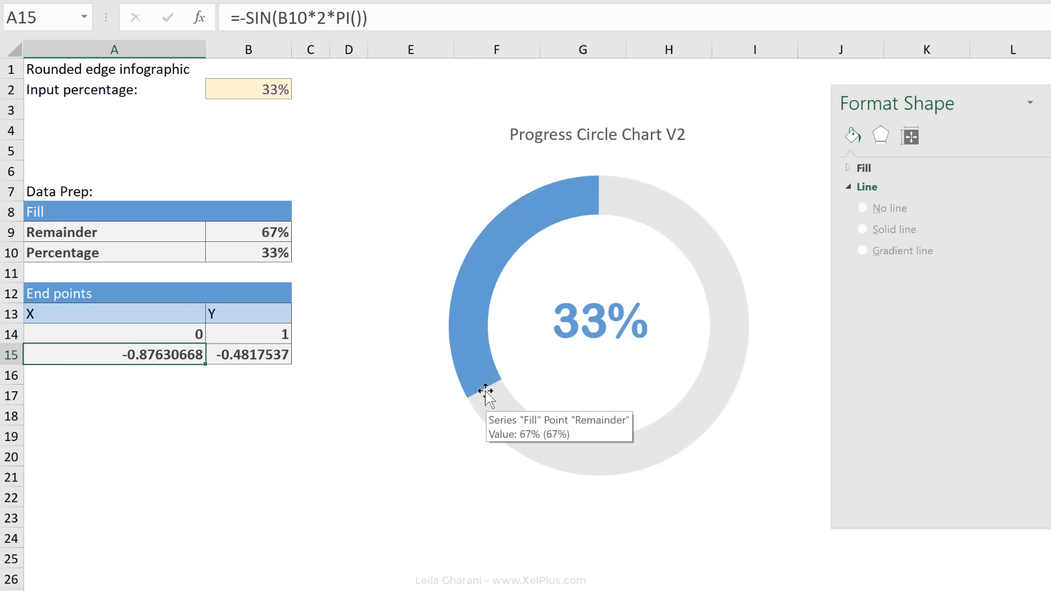
pyautogui.press('Right')
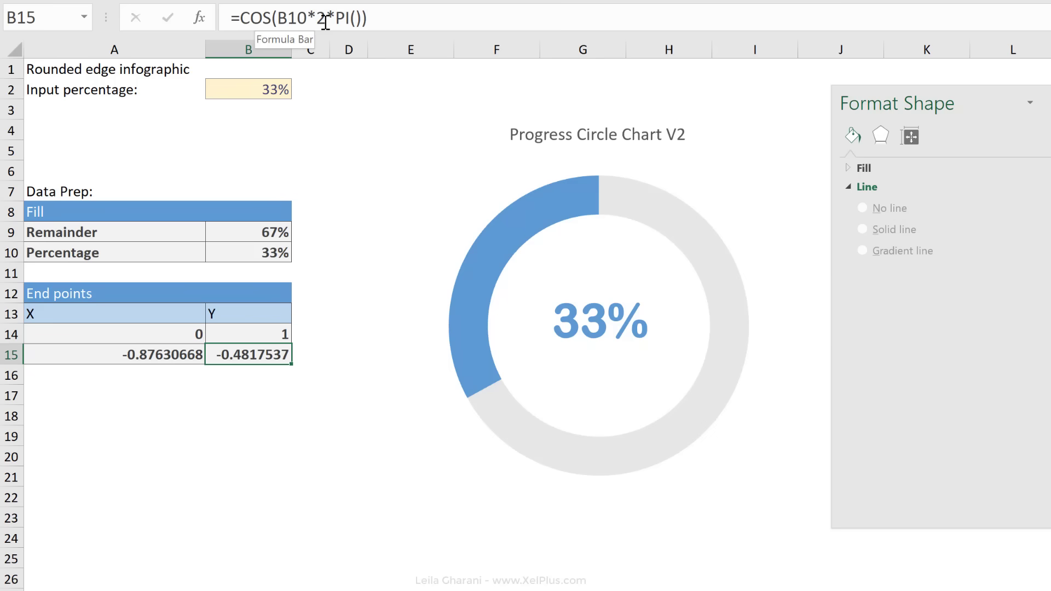
pyautogui.click(377, 19)
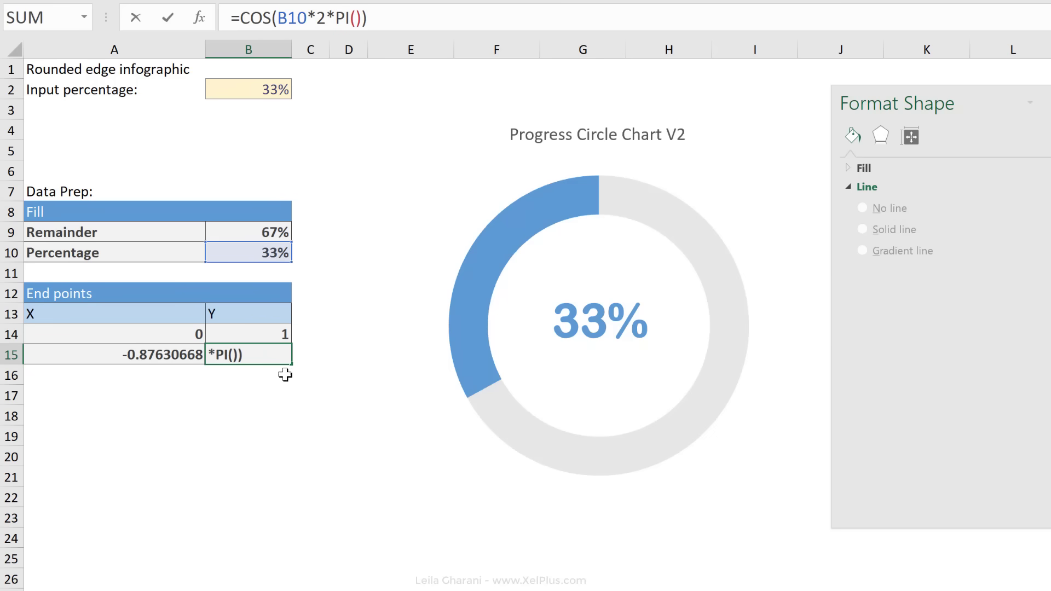
pyautogui.hotkey('ctrl', 'Return')
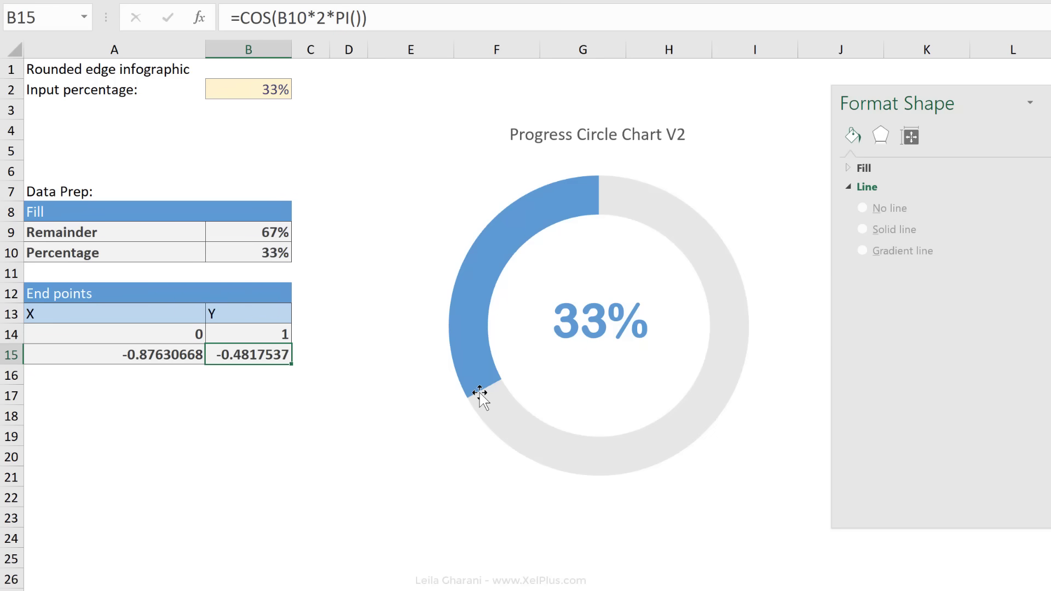
pyautogui.moveTo(479, 393)
pyautogui.moveTo(558, 463)
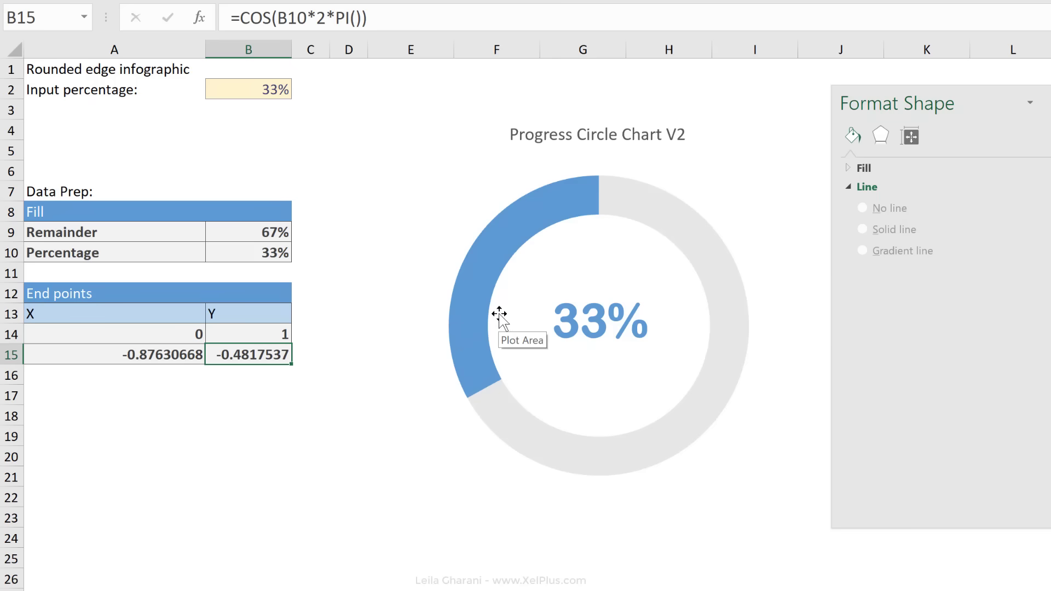
# Step: Add an End points series named from A12 with values B14:B15 as a second doughnut ring
pyautogui.rightClick(487, 275)
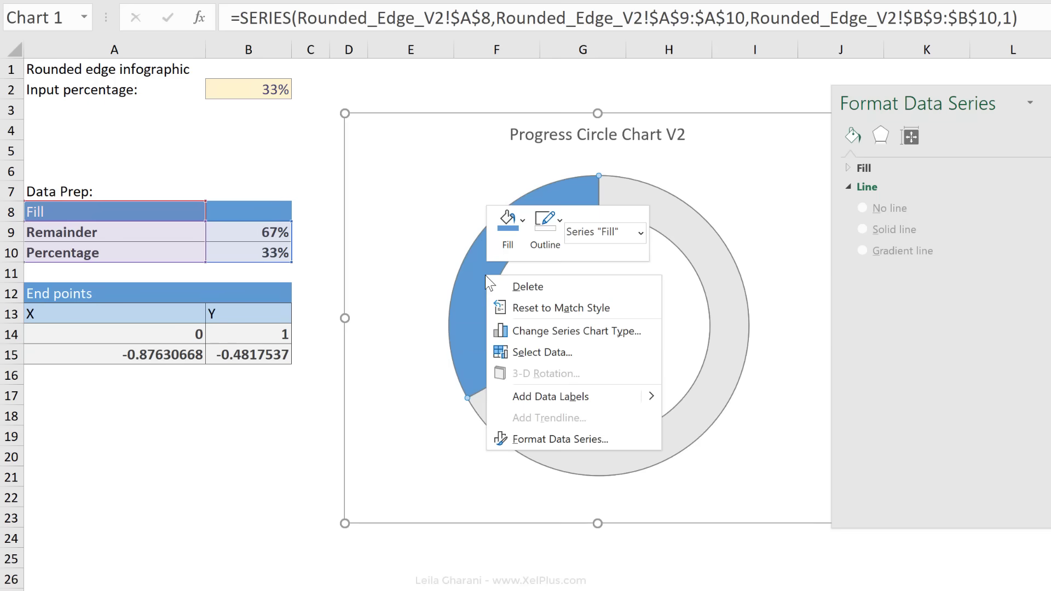
pyautogui.click(539, 352)
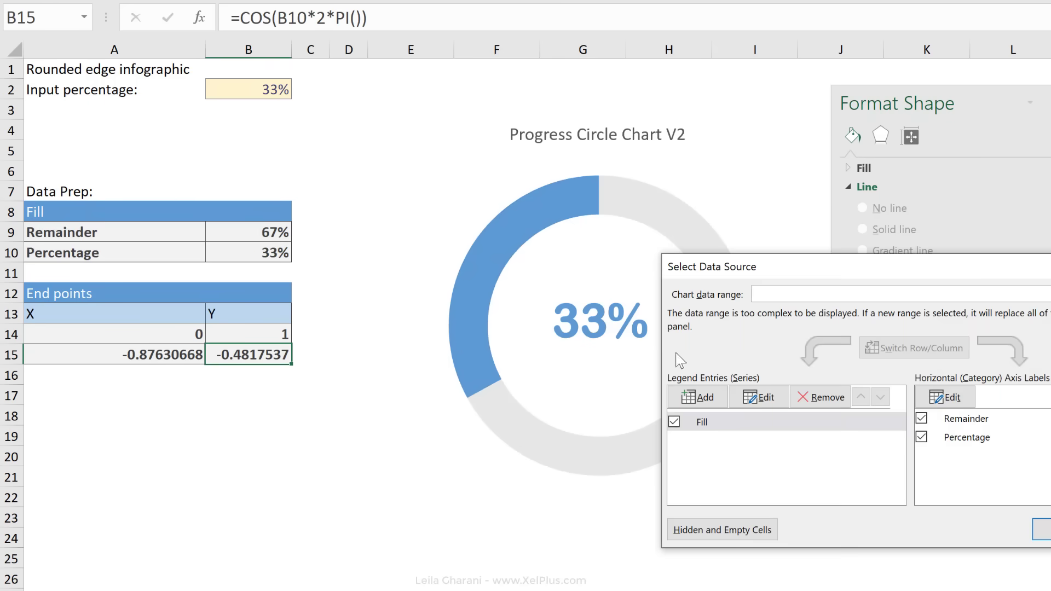
pyautogui.click(682, 396)
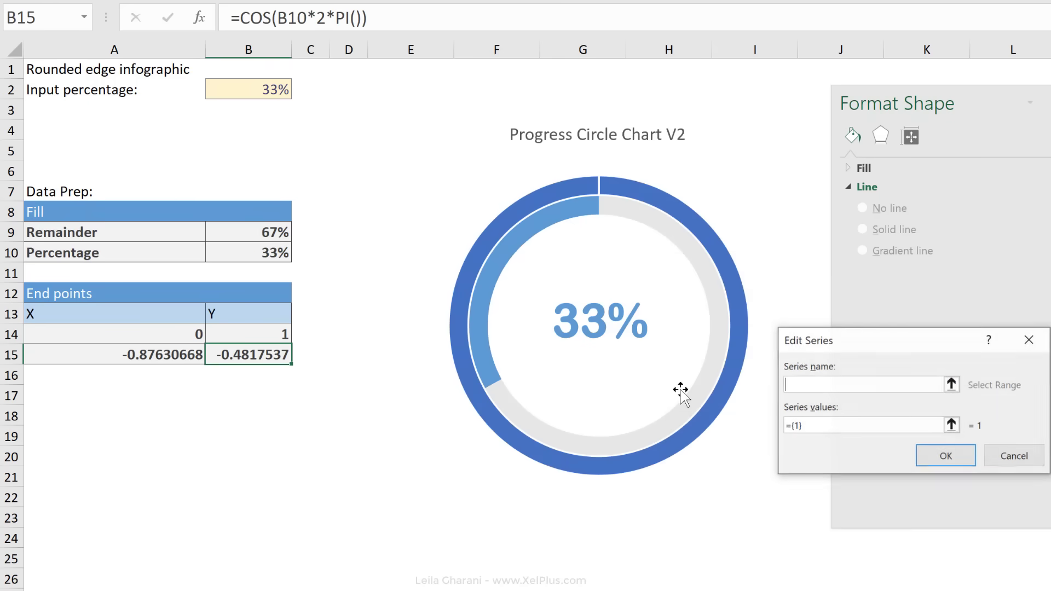
pyautogui.click(128, 292)
pyautogui.press('BackSpace')
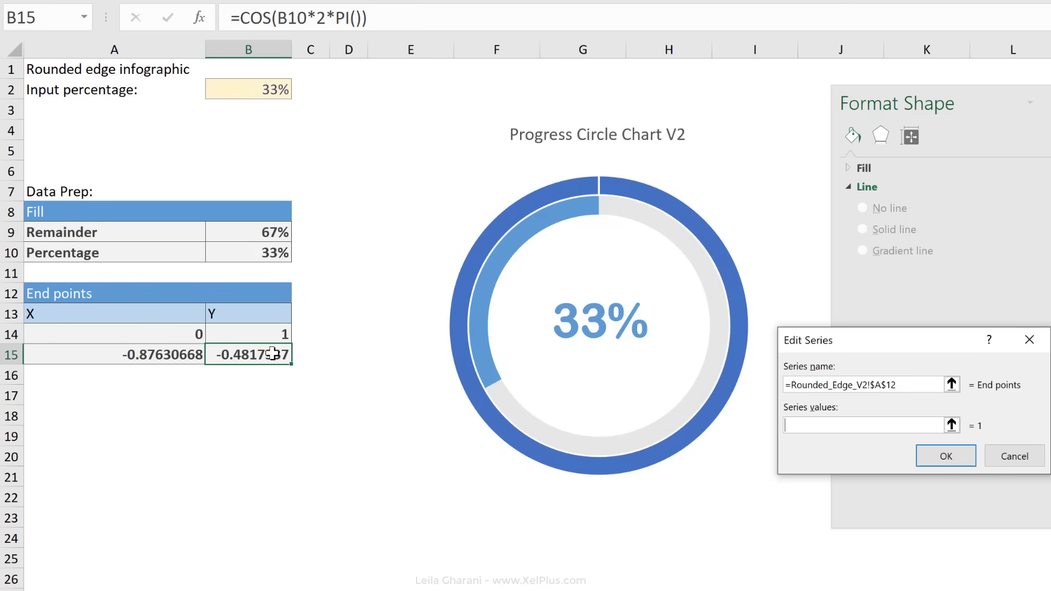
pyautogui.moveTo(267, 336); pyautogui.dragTo(266, 350)
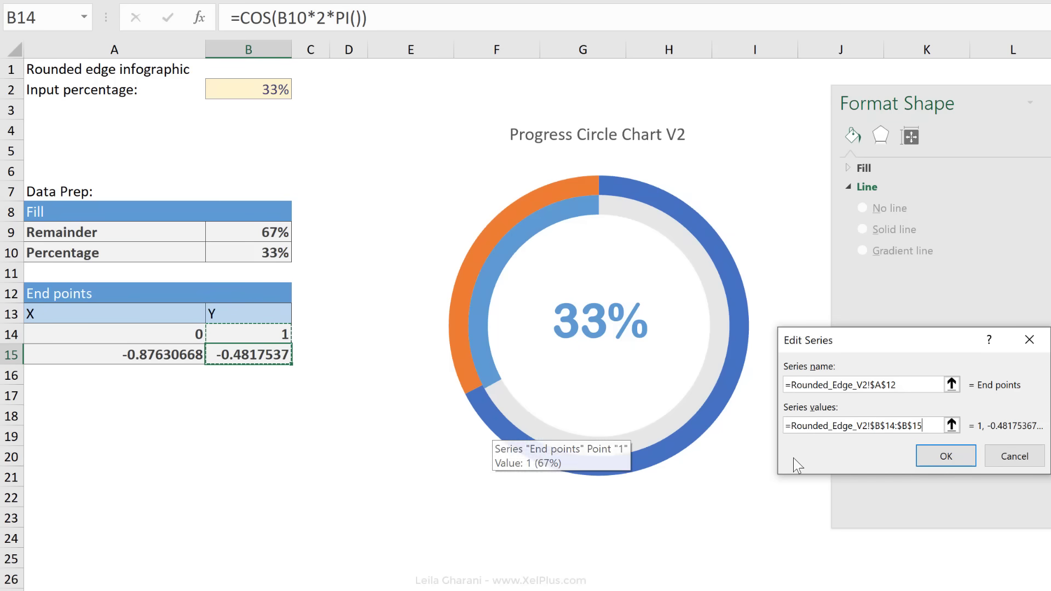
pyautogui.click(946, 456)
pyautogui.click(1042, 530)
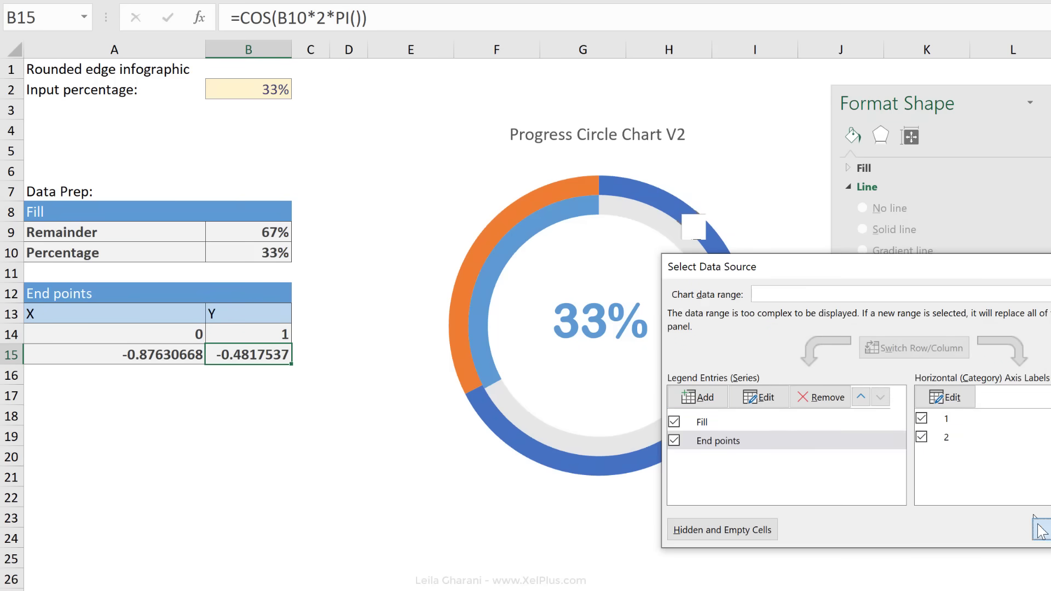
pyautogui.click(679, 222)
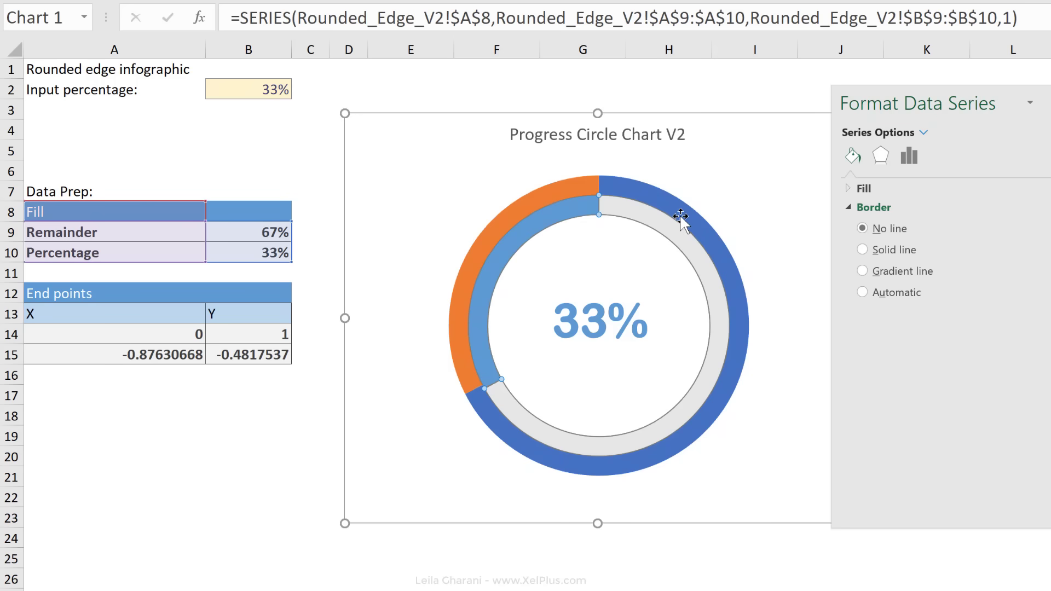
pyautogui.click(681, 215)
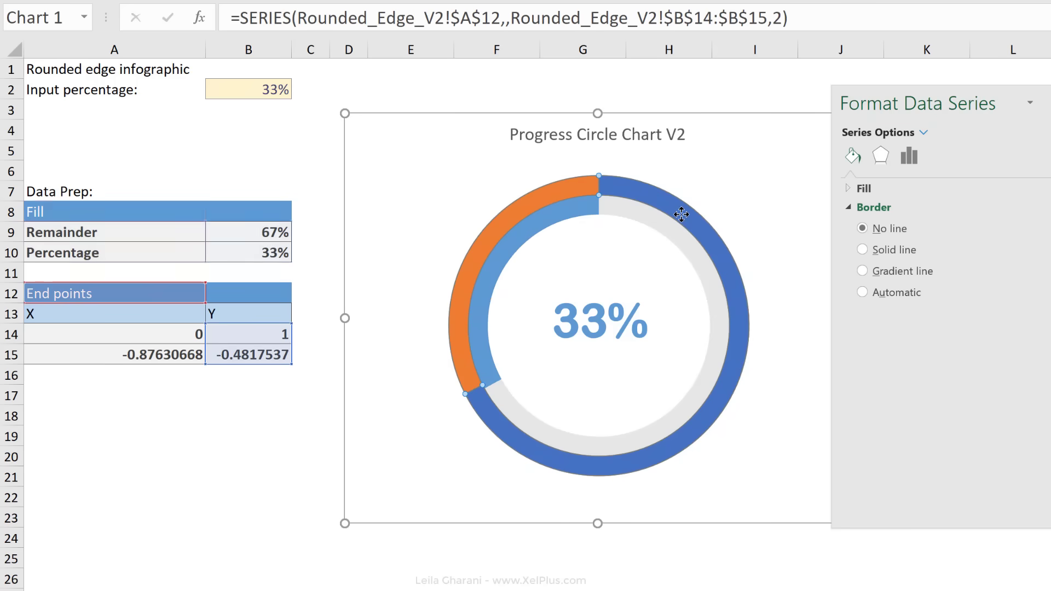
# Step: Put the Fill series on the secondary axis and make End points a scatter chart
pyautogui.rightClick(681, 214)
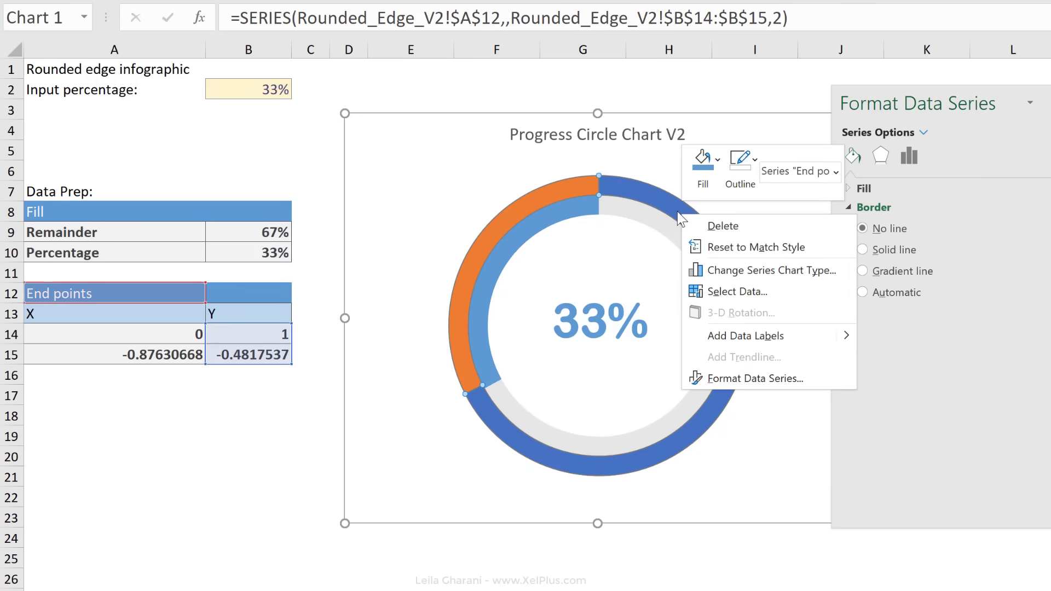
pyautogui.click(715, 271)
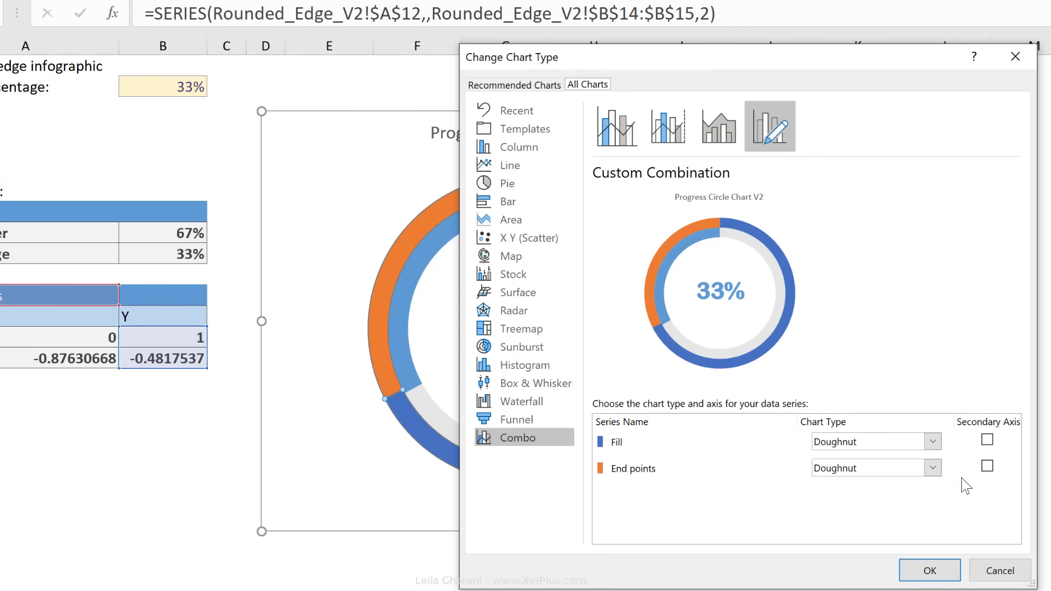
pyautogui.click(988, 440)
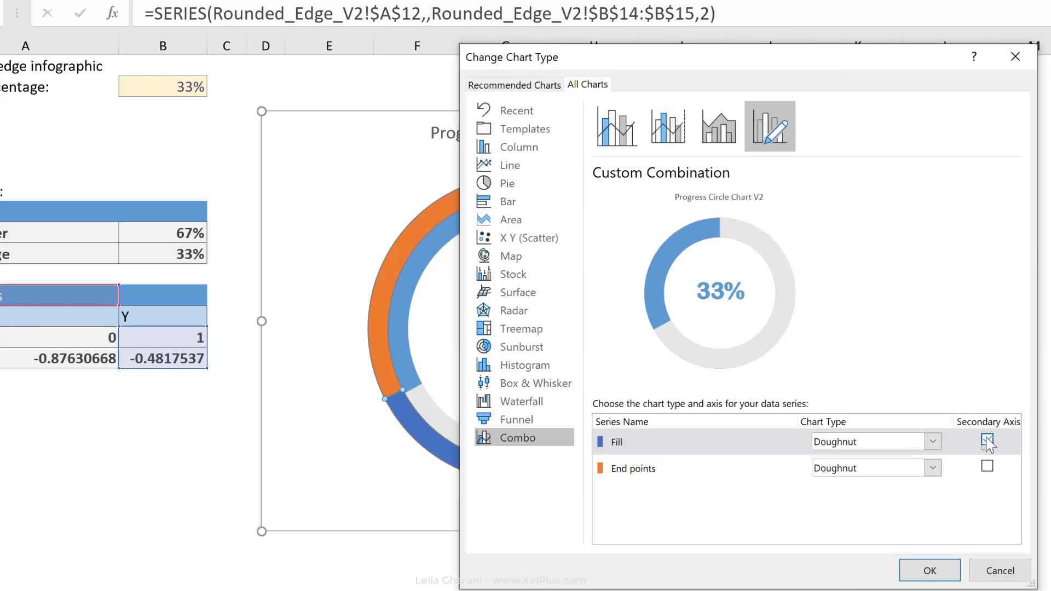
pyautogui.click(933, 469)
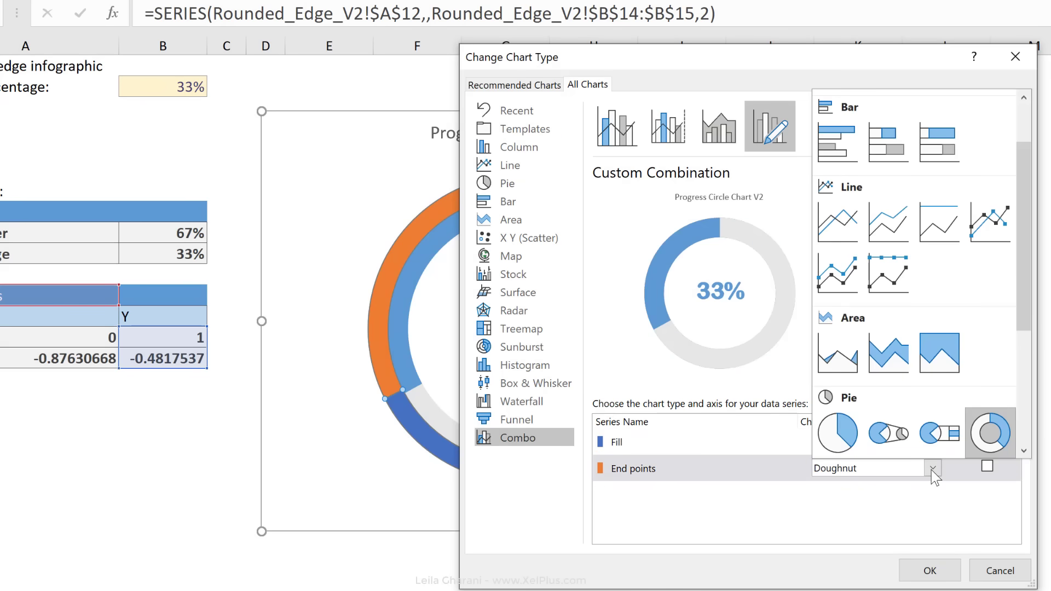
pyautogui.scroll(-3, 888, 363)
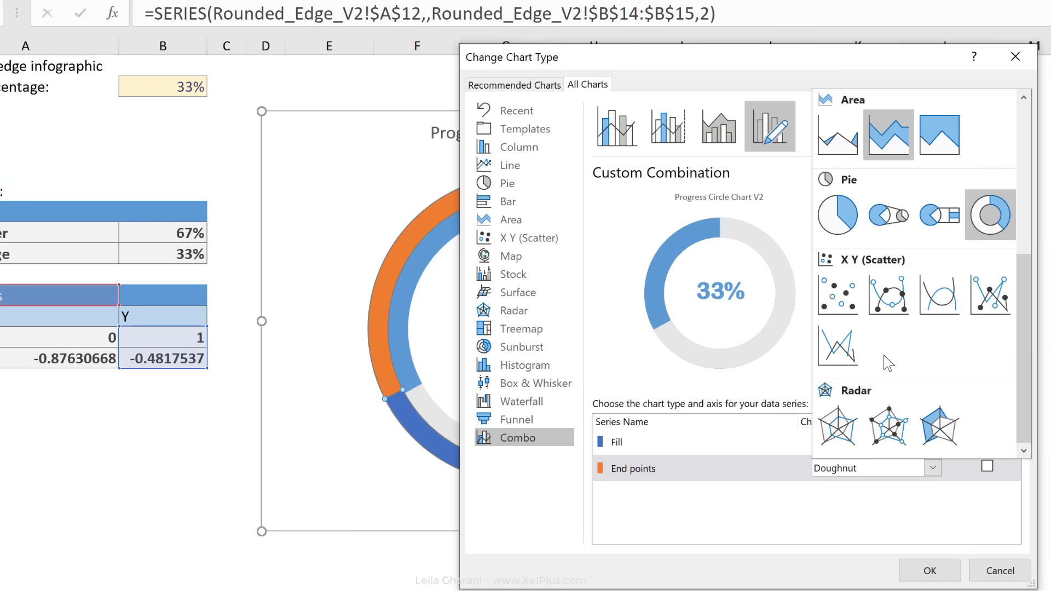
pyautogui.click(838, 304)
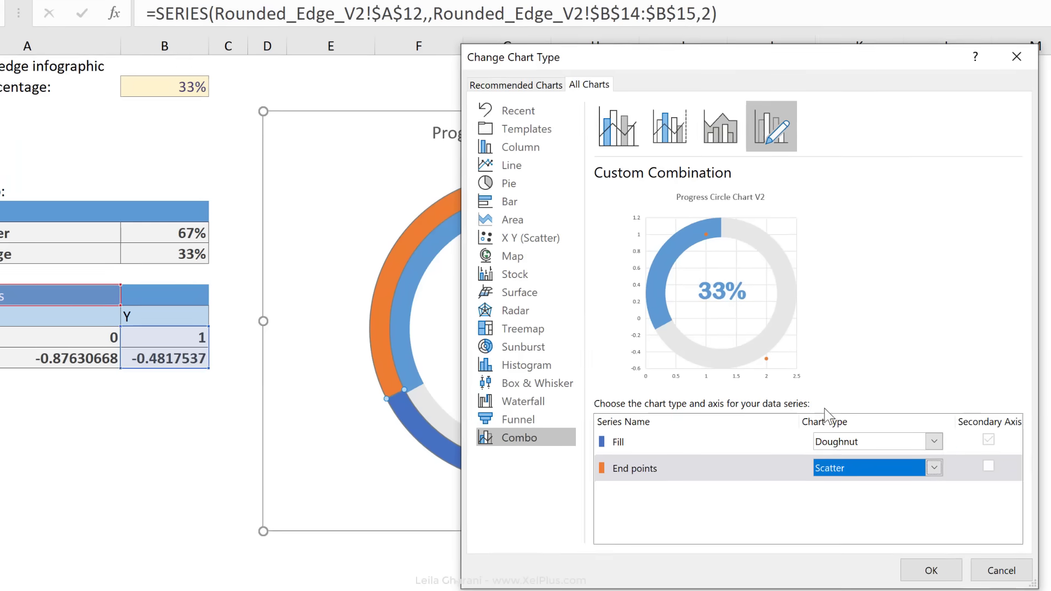
pyautogui.click(930, 571)
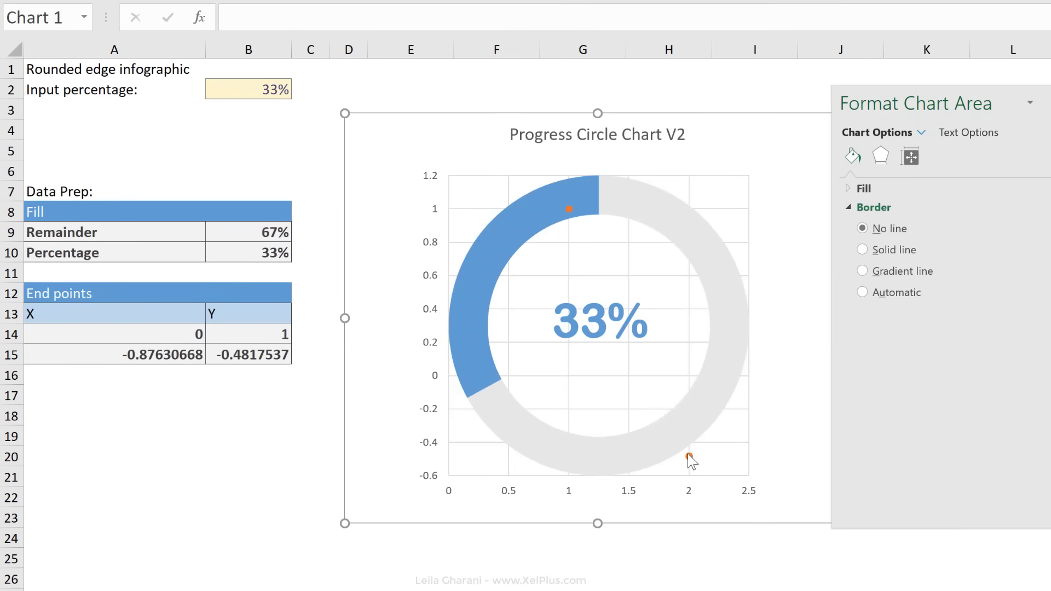
# Step: Set the End points series X values to A14:A15 in Select Data
pyautogui.click(689, 457)
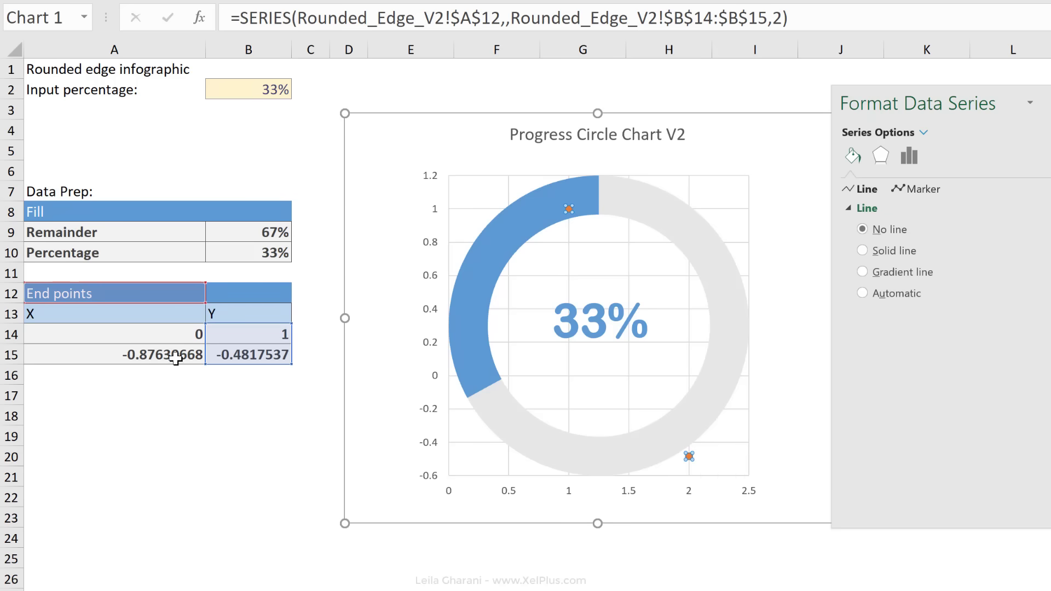
pyautogui.rightClick(664, 400)
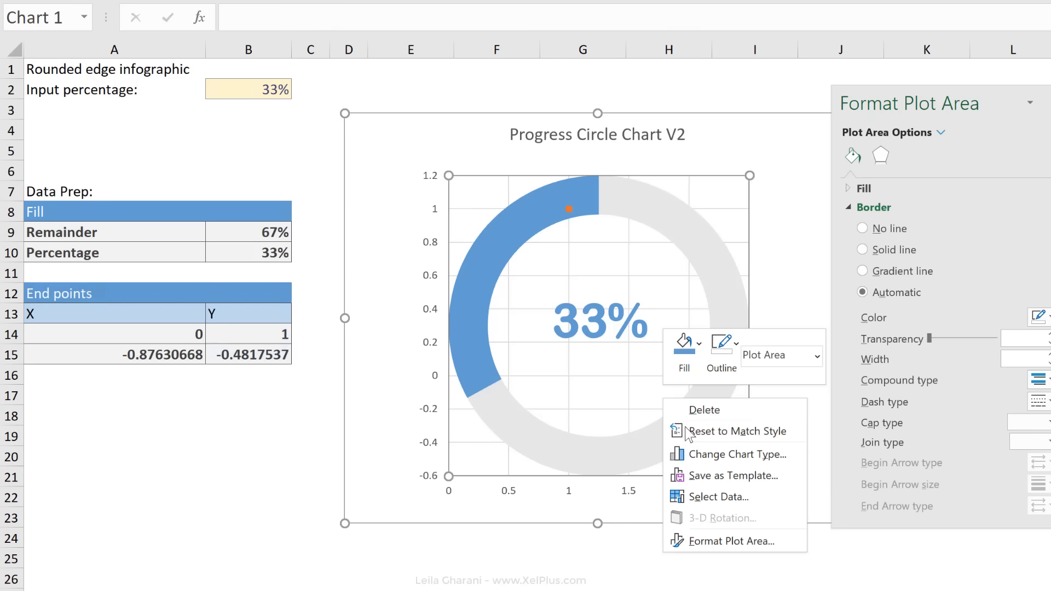
pyautogui.click(717, 496)
pyautogui.click(719, 445)
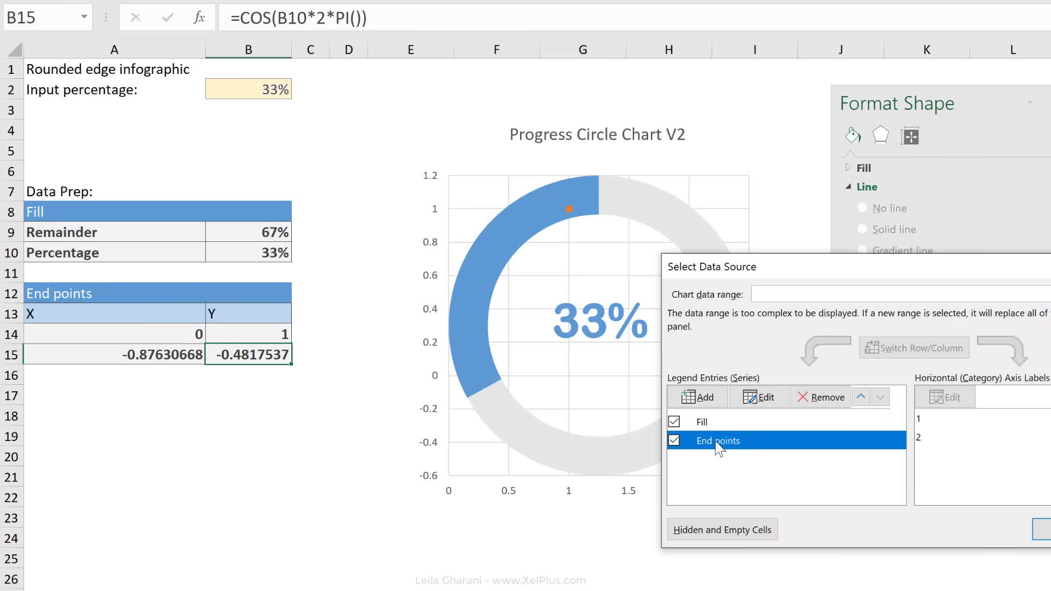
pyautogui.click(763, 399)
pyautogui.click(819, 404)
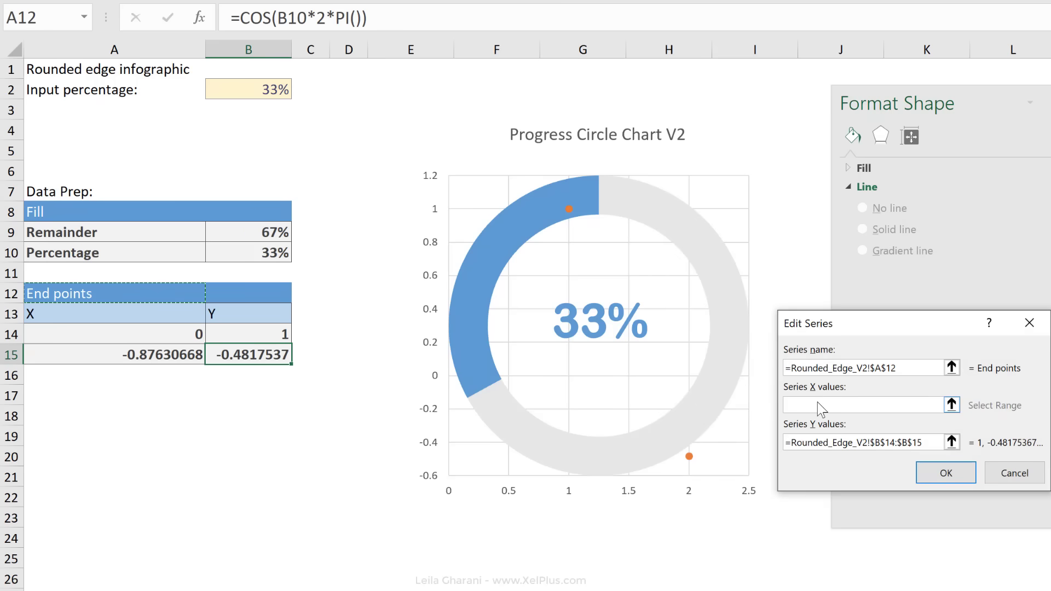
pyautogui.moveTo(186, 335); pyautogui.dragTo(189, 355)
pyautogui.click(943, 472)
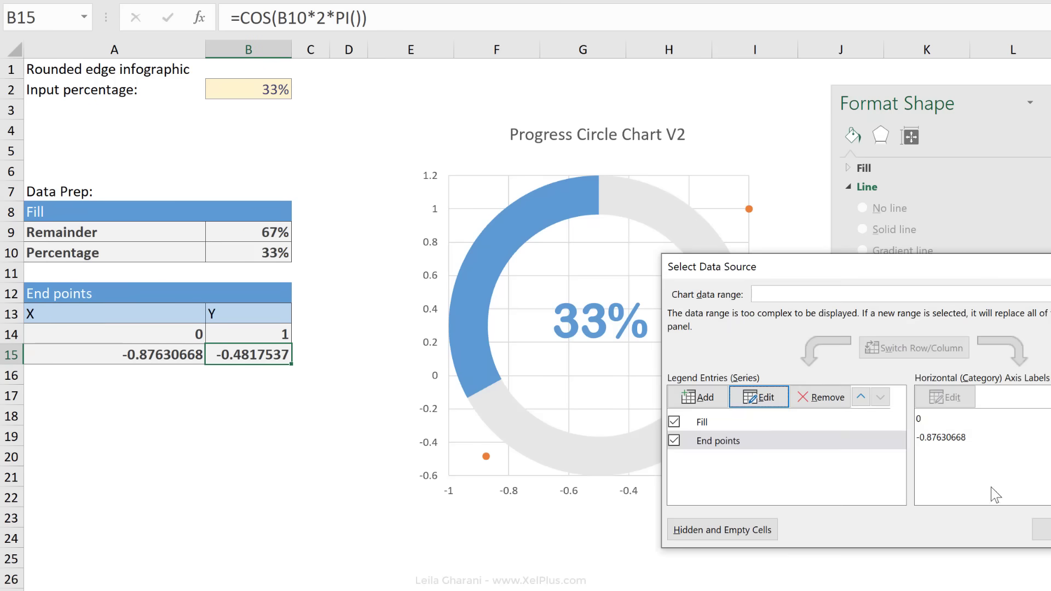
pyautogui.click(1042, 530)
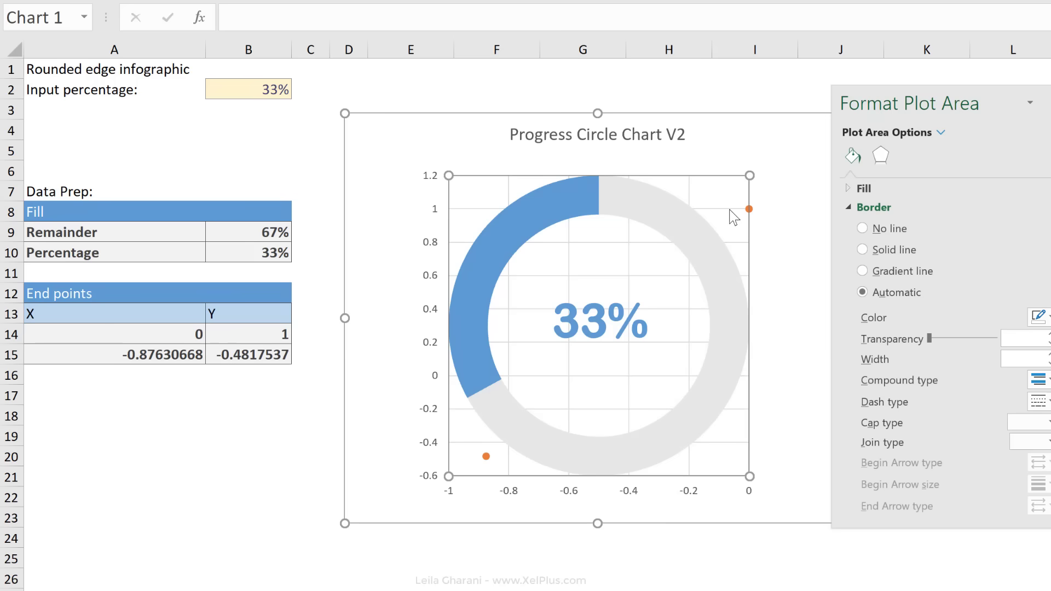
pyautogui.click(690, 494)
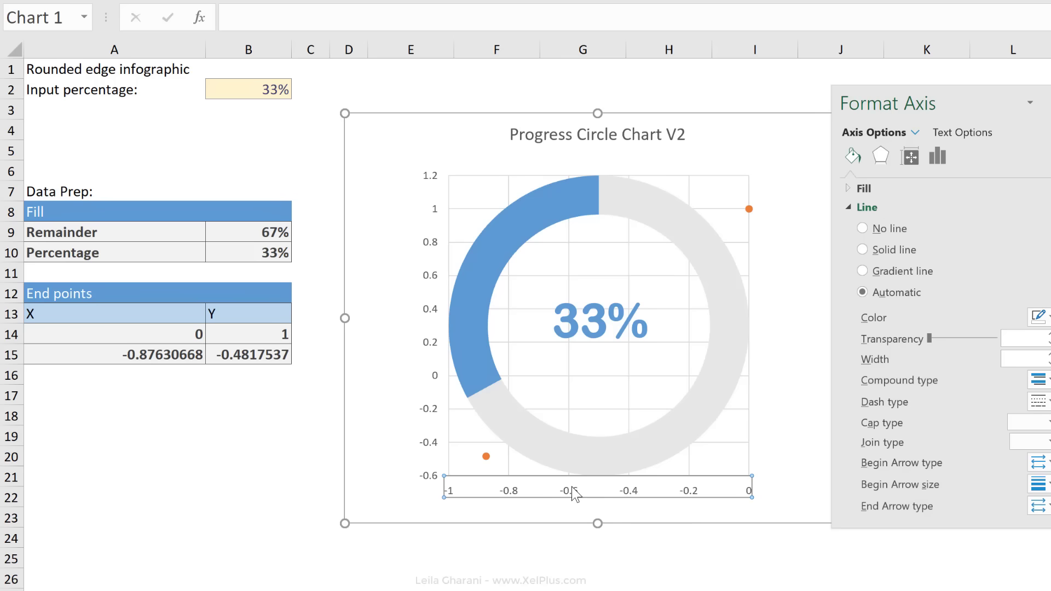
# Step: Set the horizontal axis bounds to minimum -1.15 and maximum 1.15
pyautogui.click(942, 156)
pyautogui.click(849, 189)
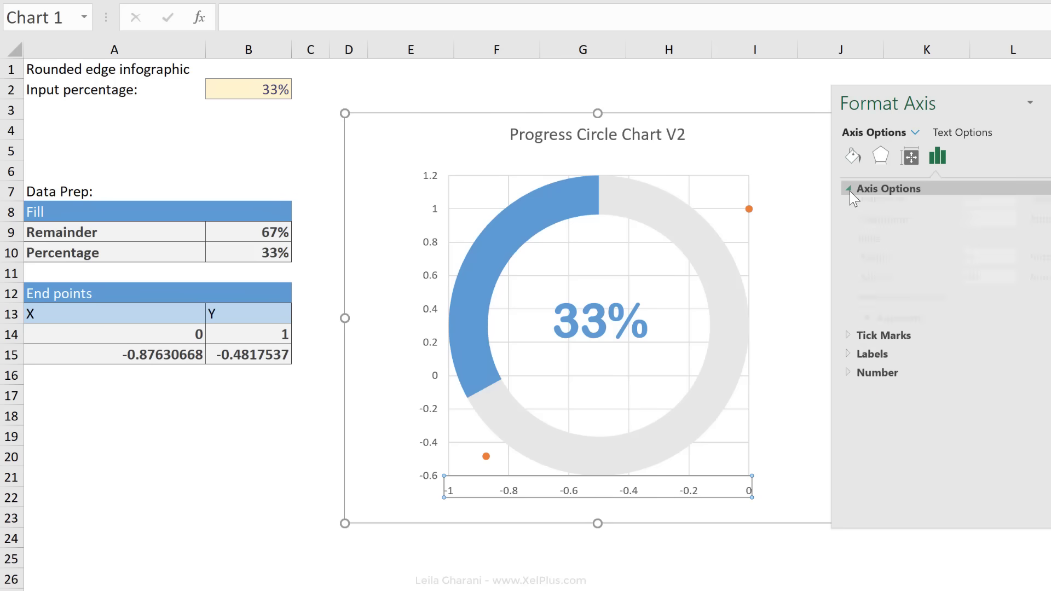
pyautogui.moveTo(995, 222); pyautogui.dragTo(966, 215)
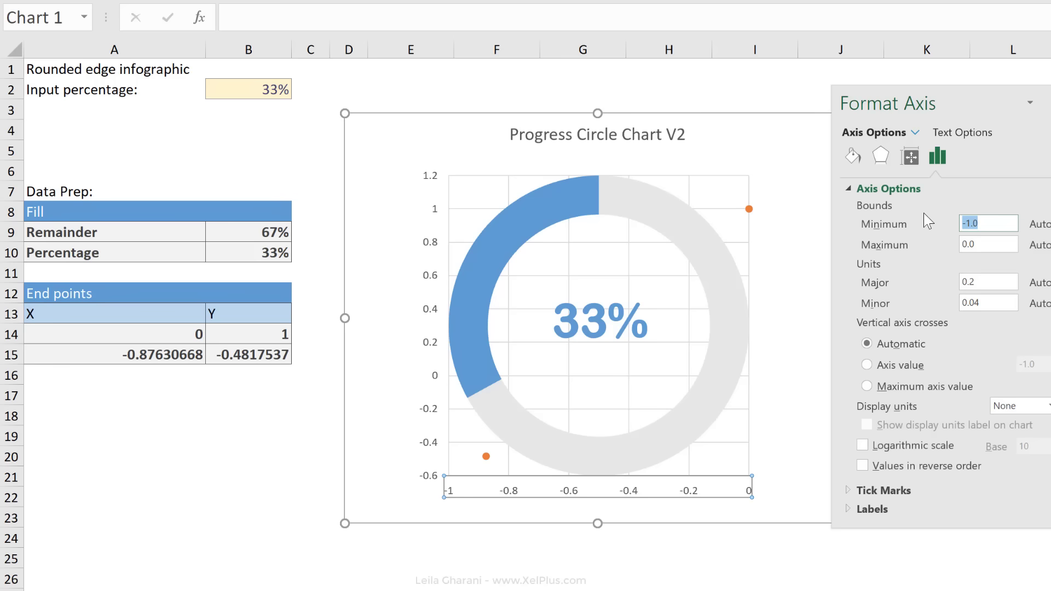
pyautogui.write('-1.15')
pyautogui.press('Tab')
pyautogui.press('BackSpace')
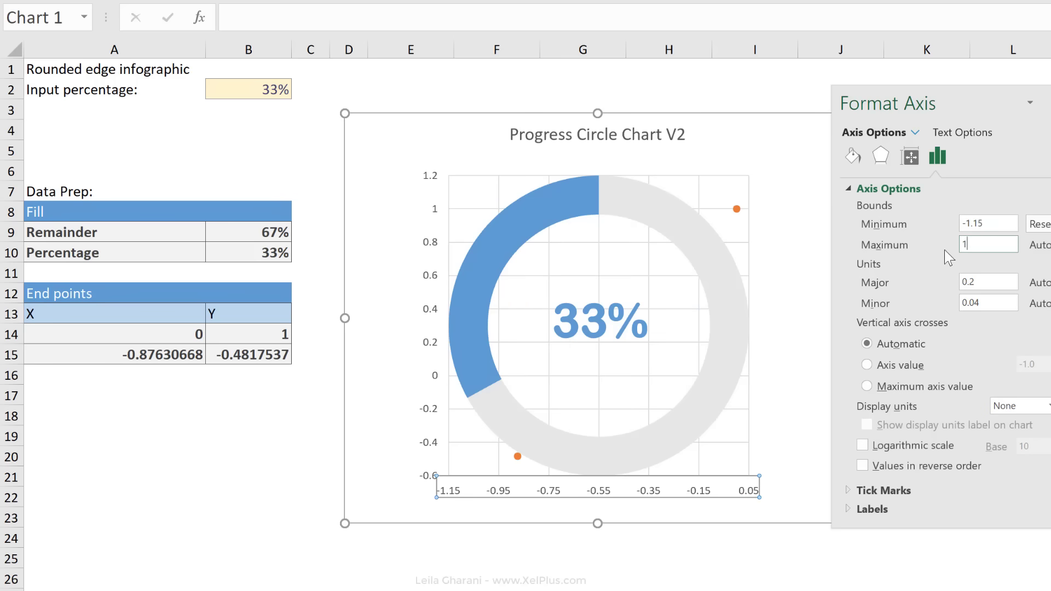
pyautogui.write('1.15')
pyautogui.press('Return')
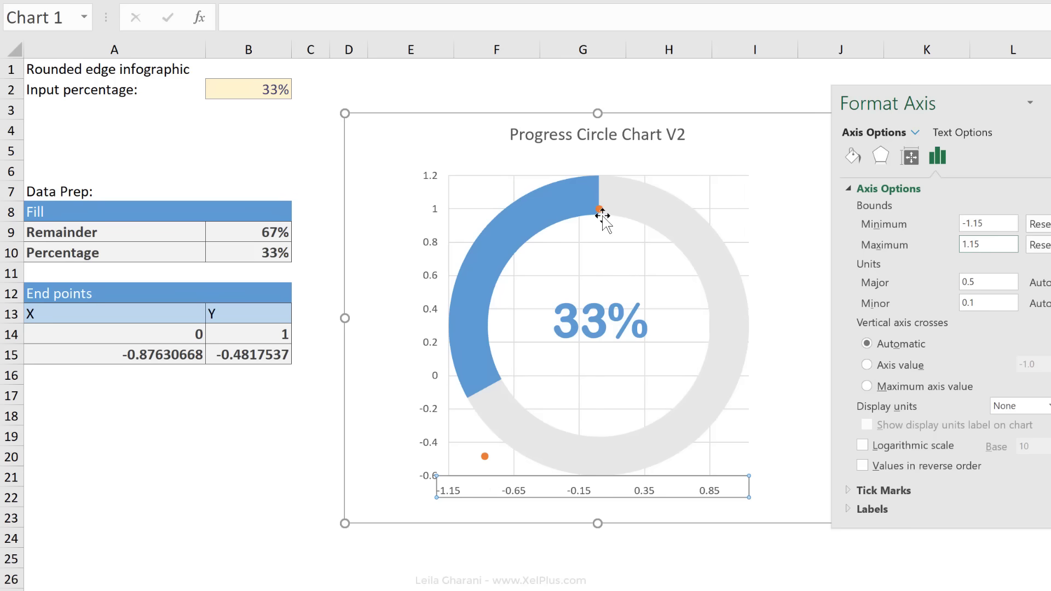
# Step: Set the vertical axis bounds to minimum -1.15 and maximum 1.15
pyautogui.moveTo(600, 231)
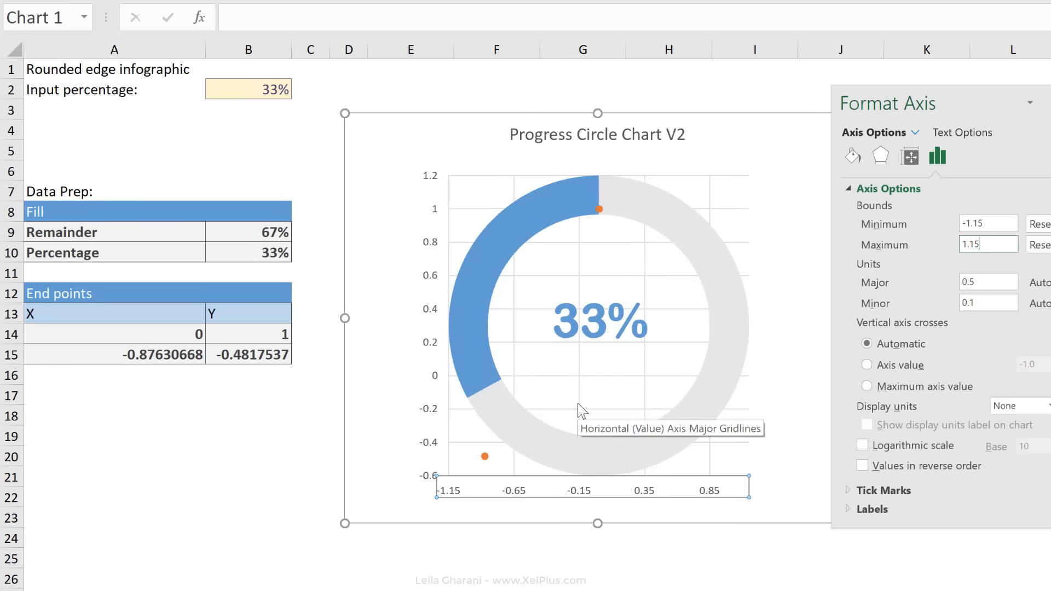
pyautogui.click(435, 272)
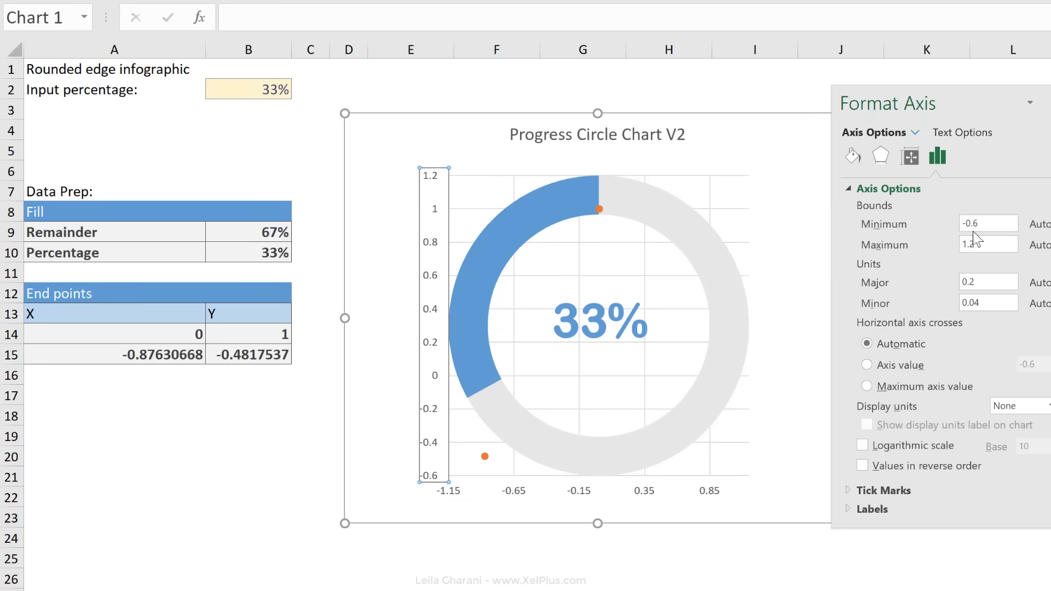
pyautogui.moveTo(990, 223); pyautogui.dragTo(909, 234)
pyautogui.write('-1.15')
pyautogui.press('Tab')
pyautogui.write('1.15')
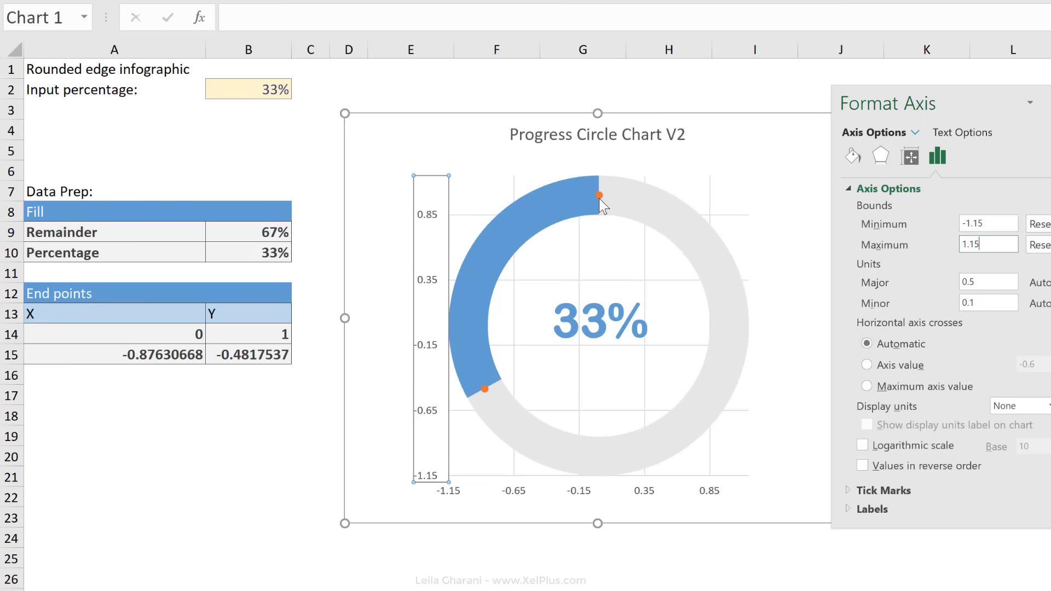
pyautogui.moveTo(600, 199)
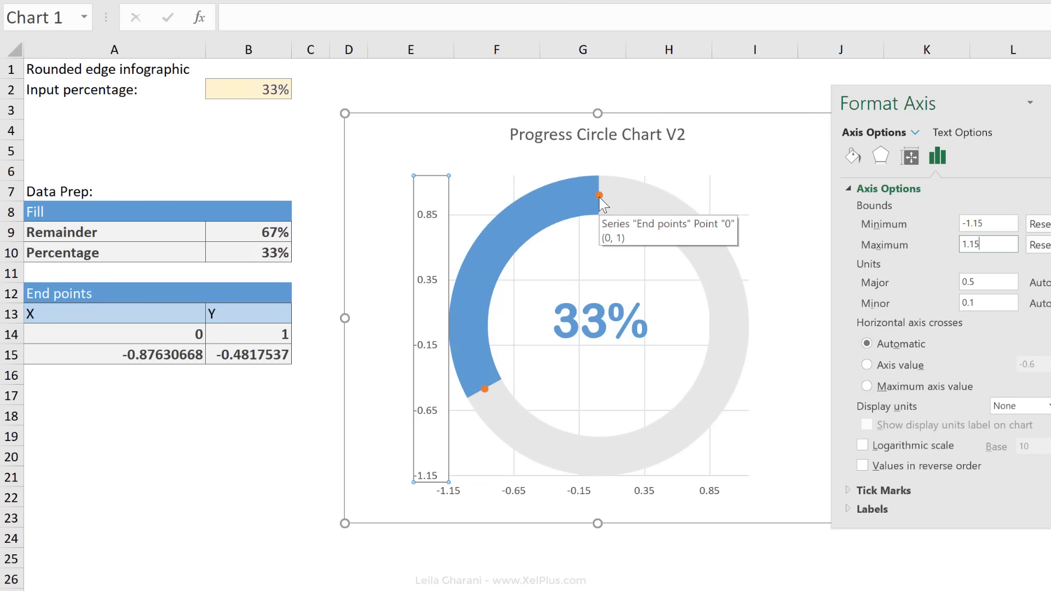
# Step: Make the End points markers built-in circles of size 30
pyautogui.click(484, 389)
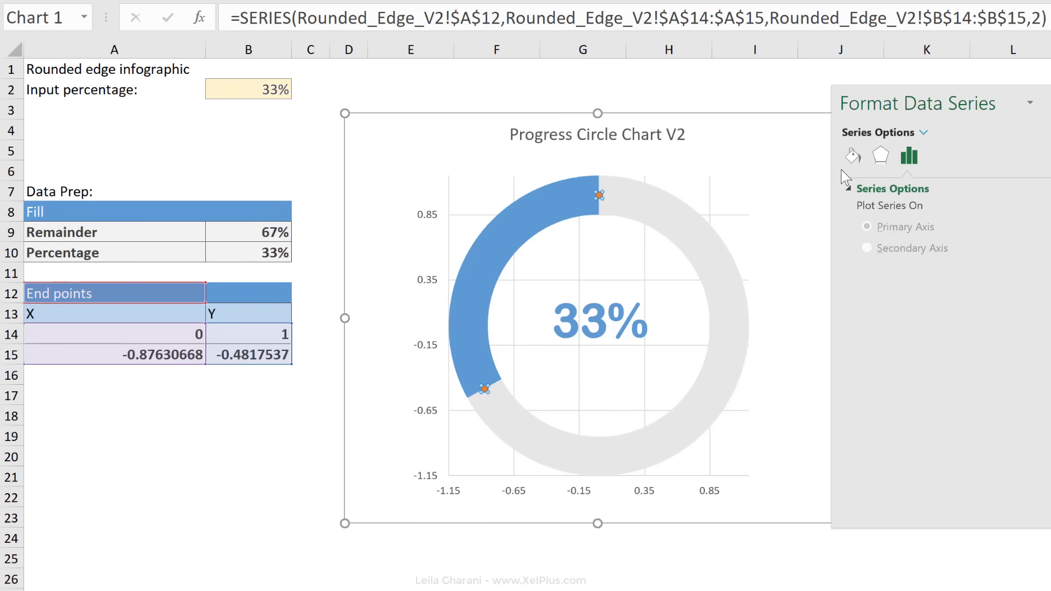
pyautogui.click(854, 159)
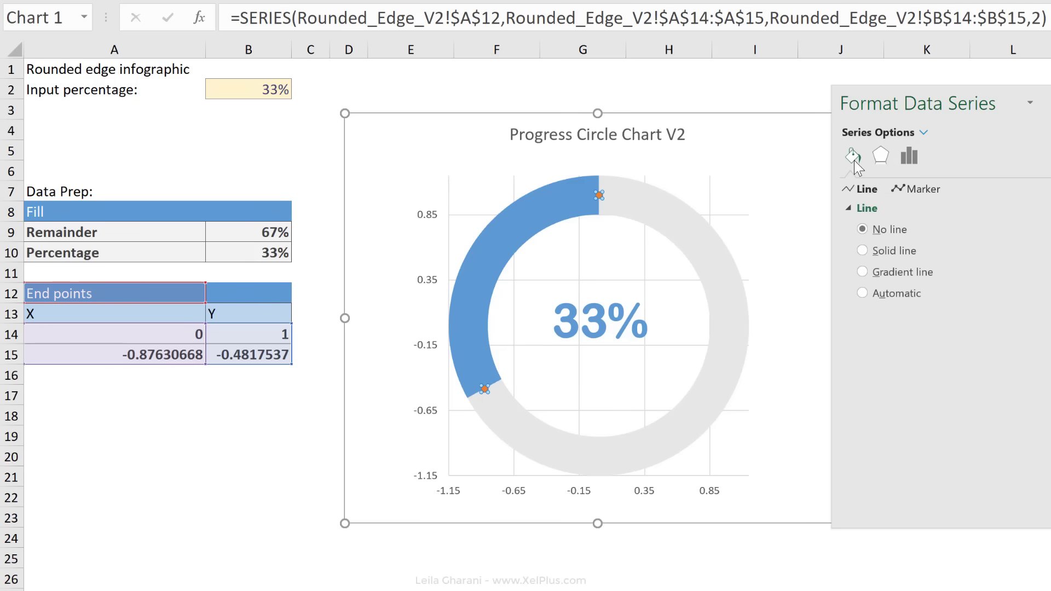
pyautogui.click(933, 191)
pyautogui.click(848, 209)
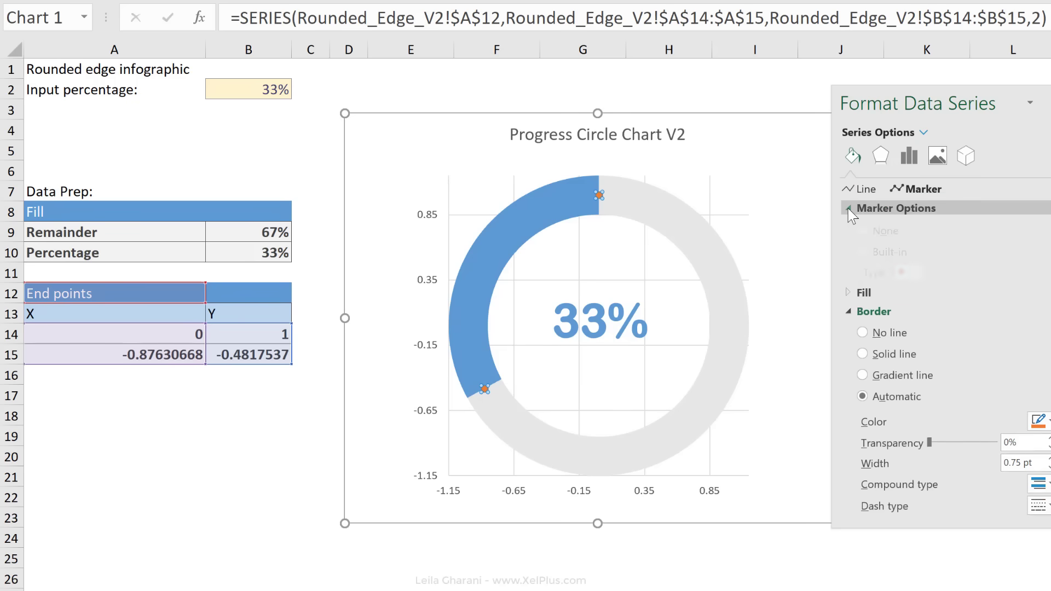
pyautogui.click(875, 268)
pyautogui.click(916, 292)
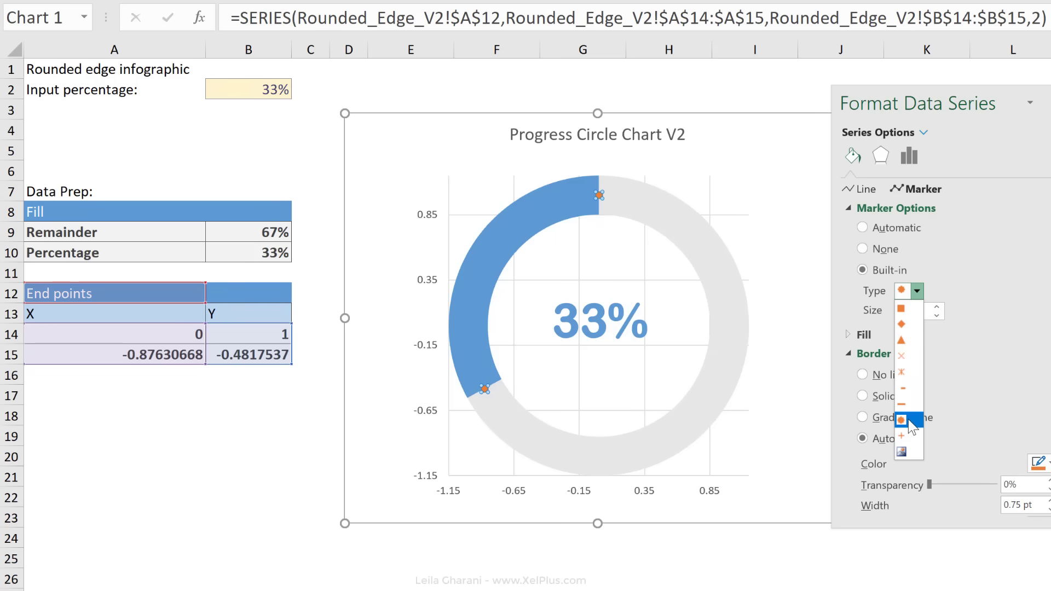
pyautogui.click(911, 420)
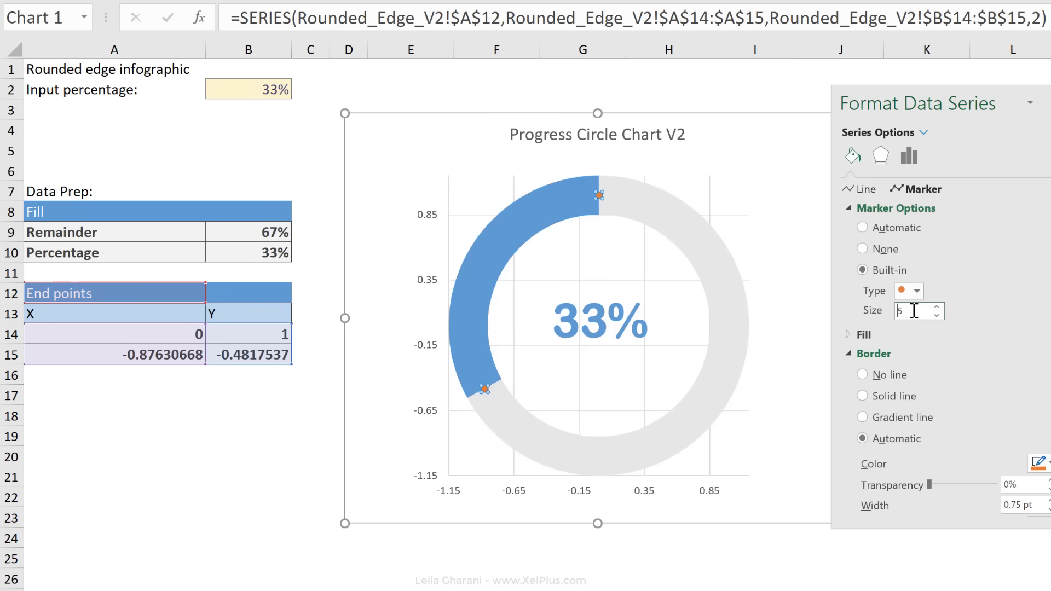
pyautogui.moveTo(914, 311); pyautogui.dragTo(883, 309)
pyautogui.press('Return')
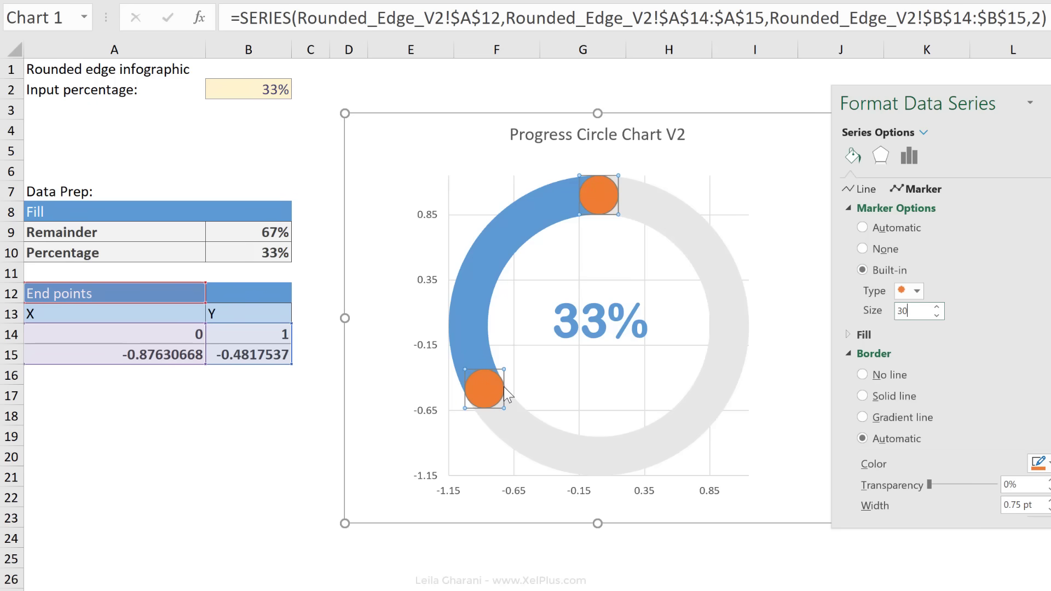
# Step: Remove the marker border and give the markers a solid blue fill matching the arc
pyautogui.click(862, 376)
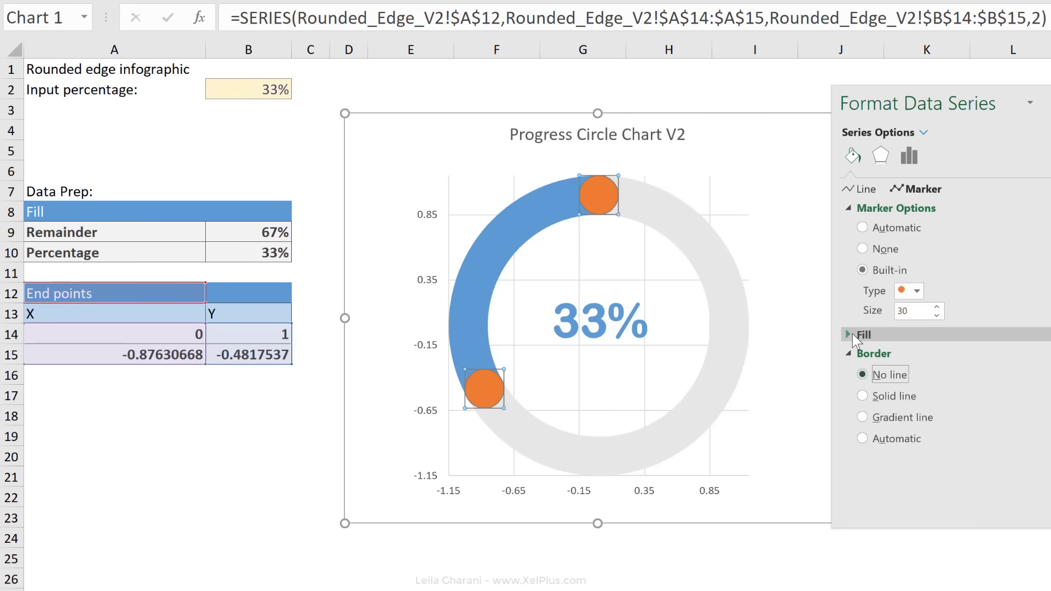
pyautogui.click(852, 334)
pyautogui.click(862, 375)
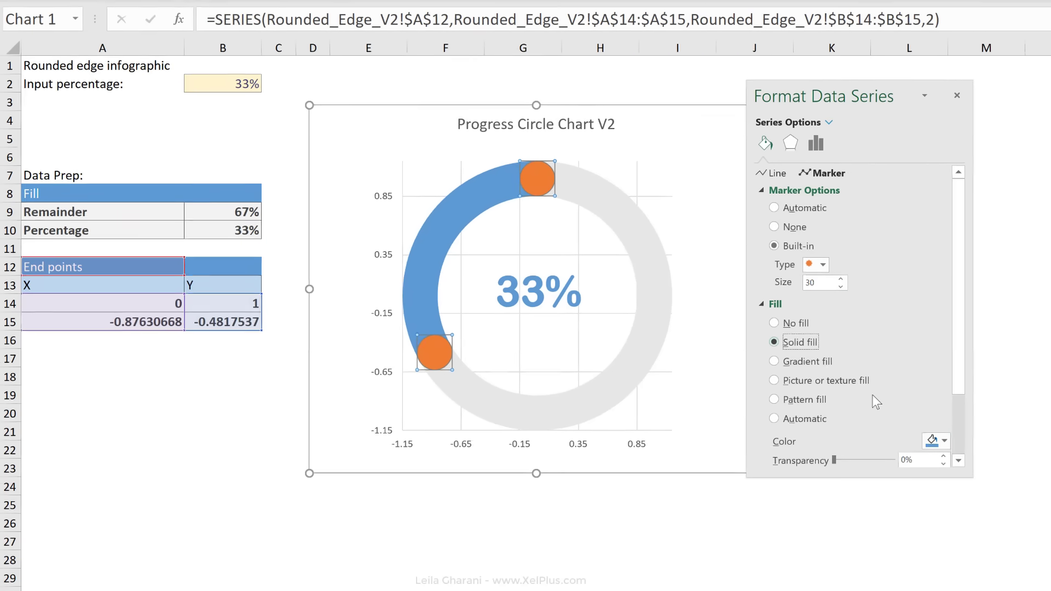
pyautogui.click(1039, 486)
pyautogui.click(935, 437)
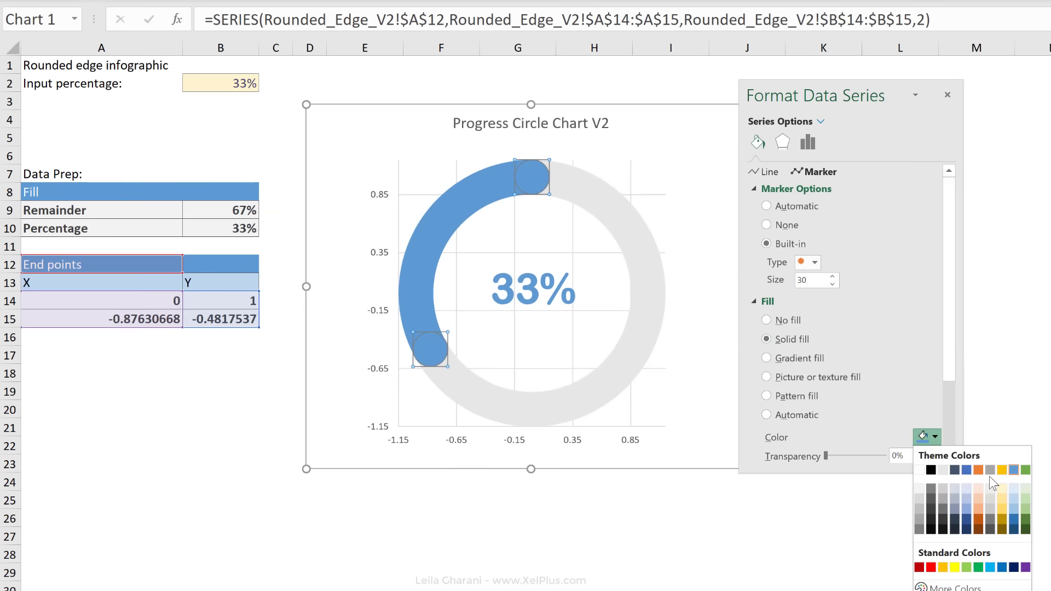
pyautogui.click(1015, 468)
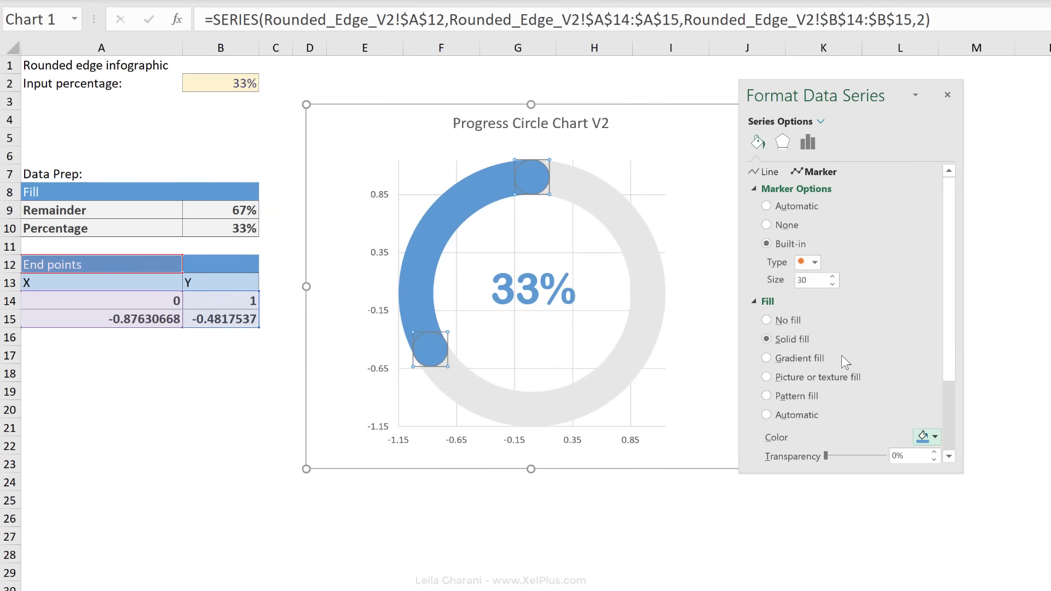
pyautogui.click(694, 377)
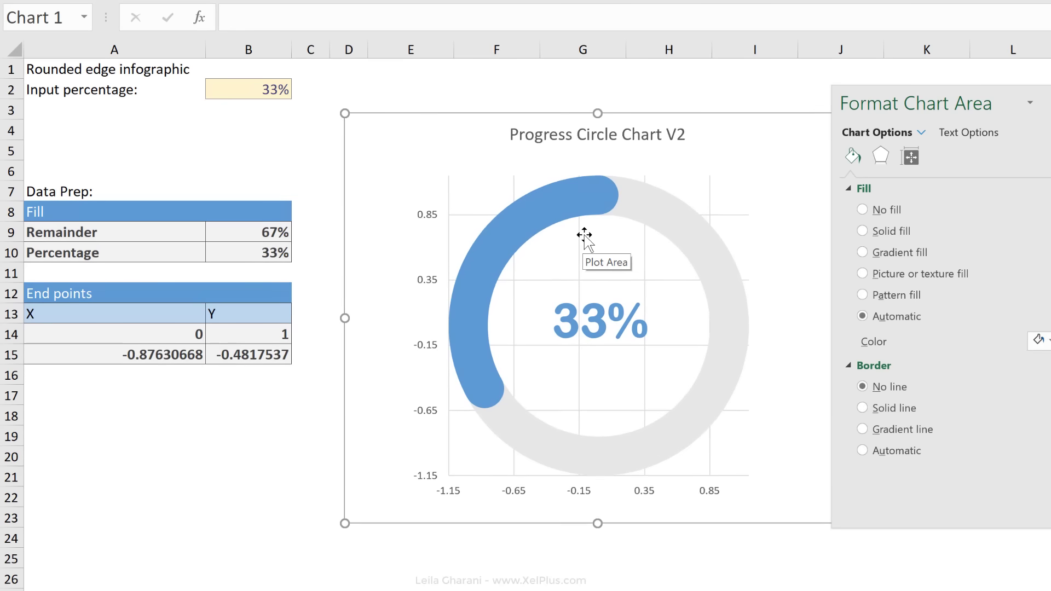
# Step: Delete the chart's gridlines and both axes
pyautogui.click(604, 207)
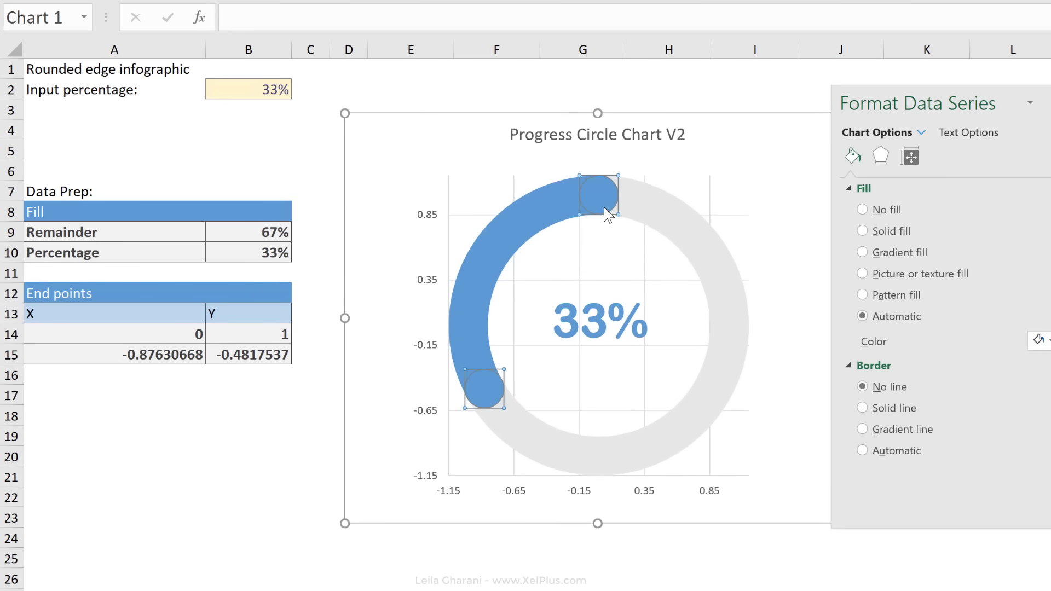
pyautogui.click(628, 244)
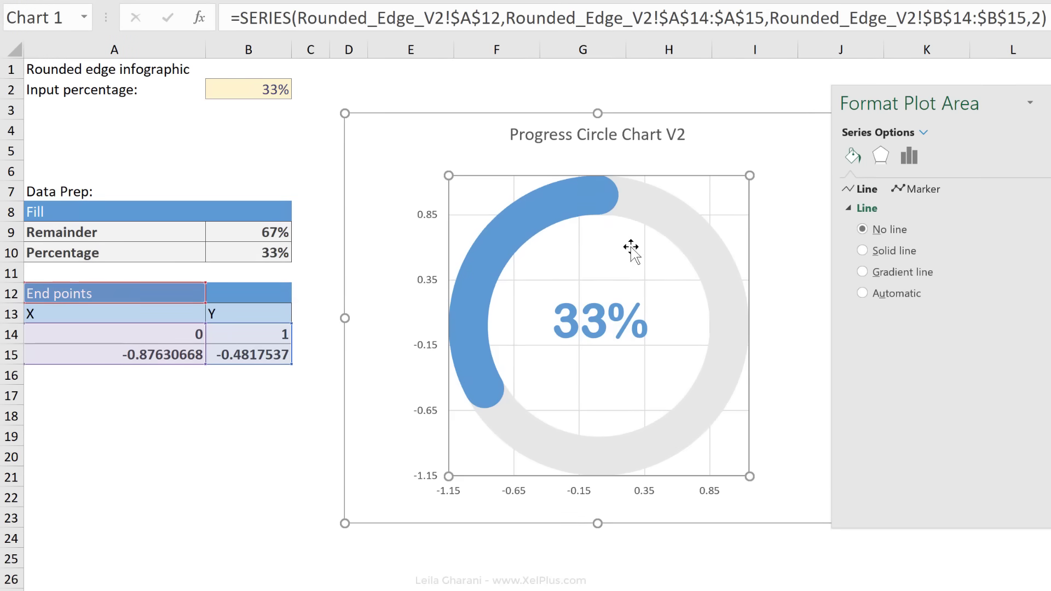
pyautogui.click(645, 273)
pyautogui.press('Delete')
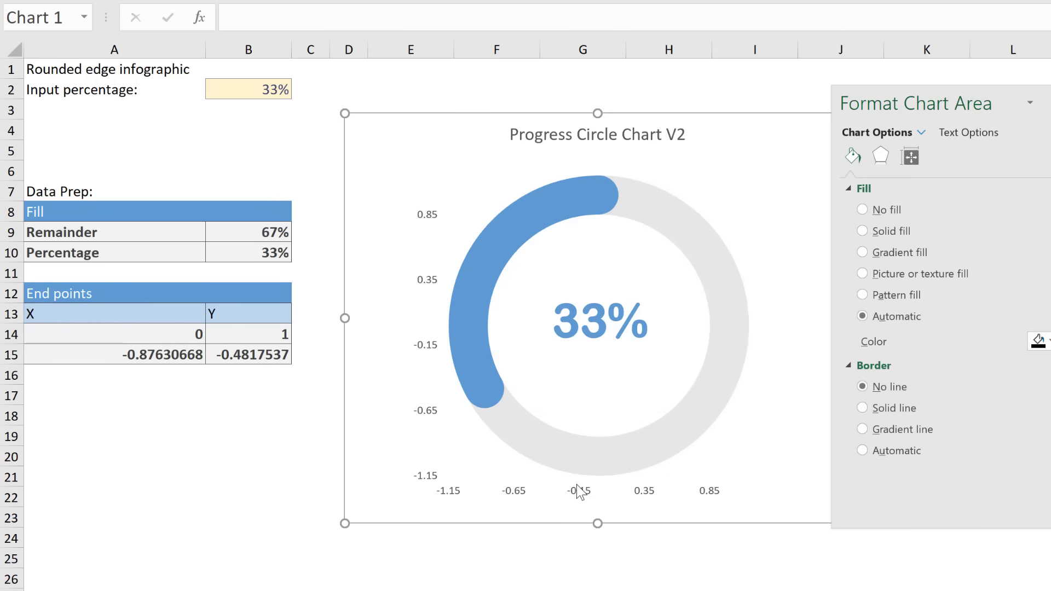
pyautogui.click(580, 490)
pyautogui.press('Delete')
pyautogui.click(426, 427)
pyautogui.press('Delete')
pyautogui.press('Escape')
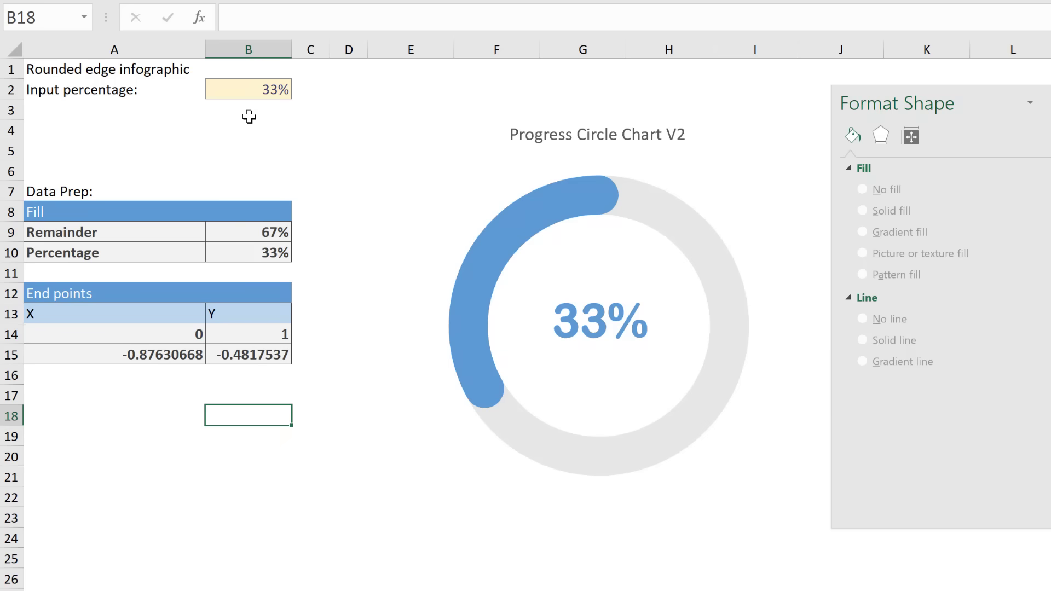
# Step: Test the chart by entering 60% and then 100% in input cell B2
pyautogui.click(253, 93)
pyautogui.write('60')
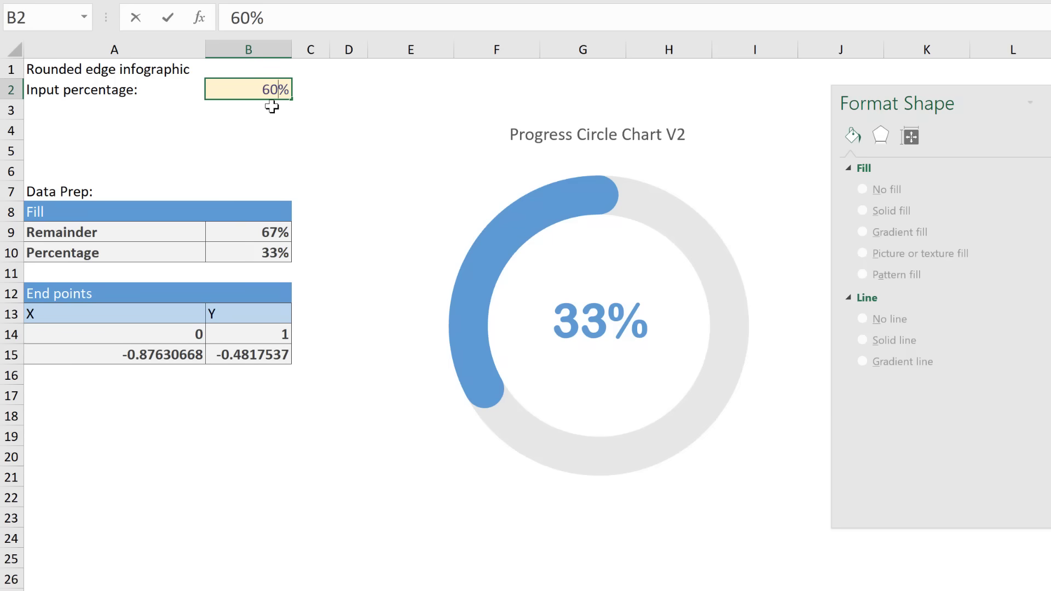
pyautogui.hotkey('ctrl', 'Return')
pyautogui.write('100')
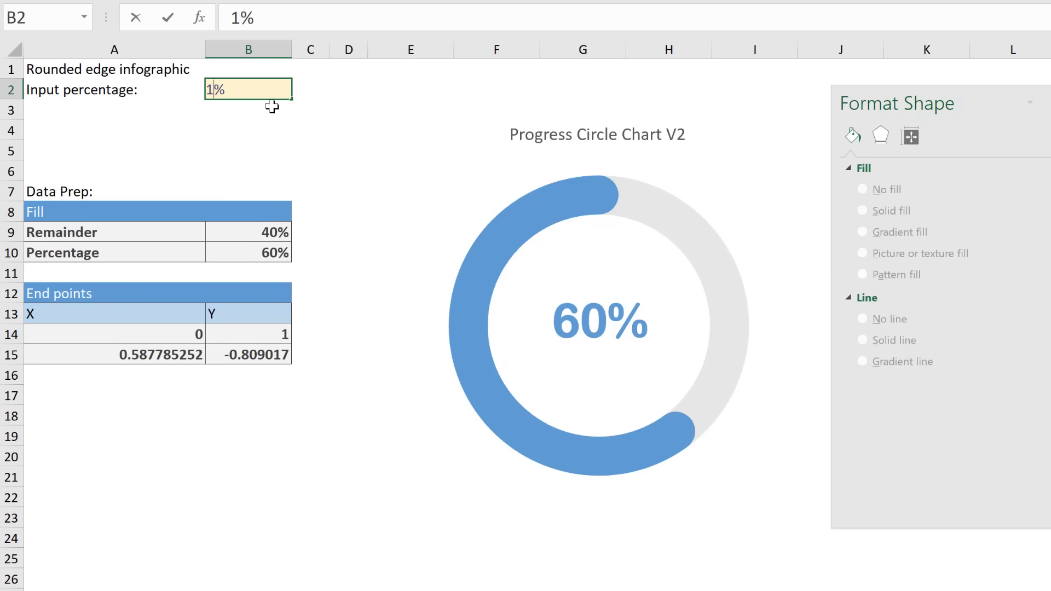